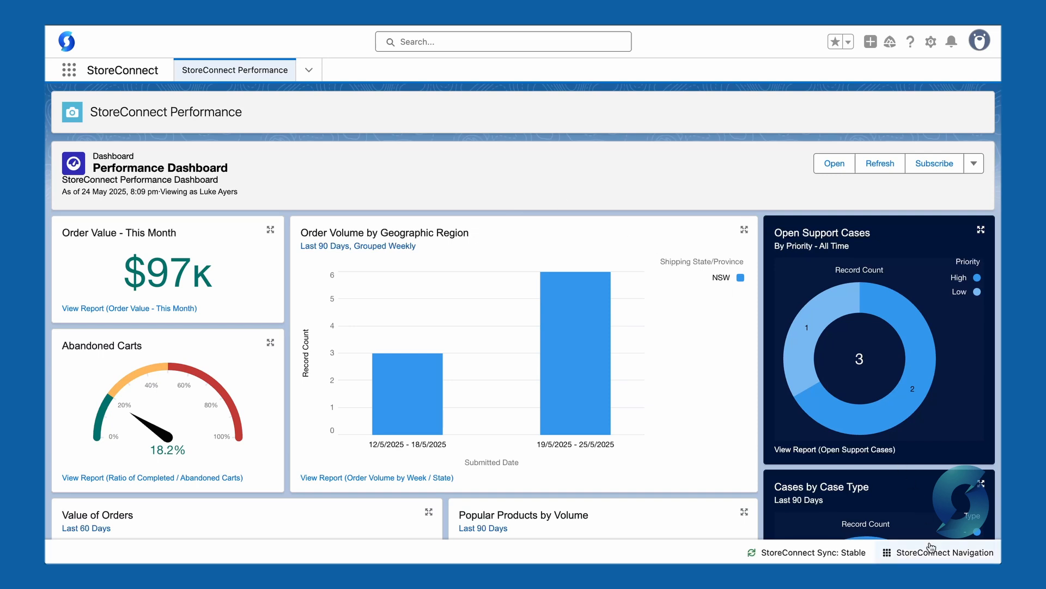
Open the list of all forms from the Configuration section of StoreConnect Navigation.
click(931, 552)
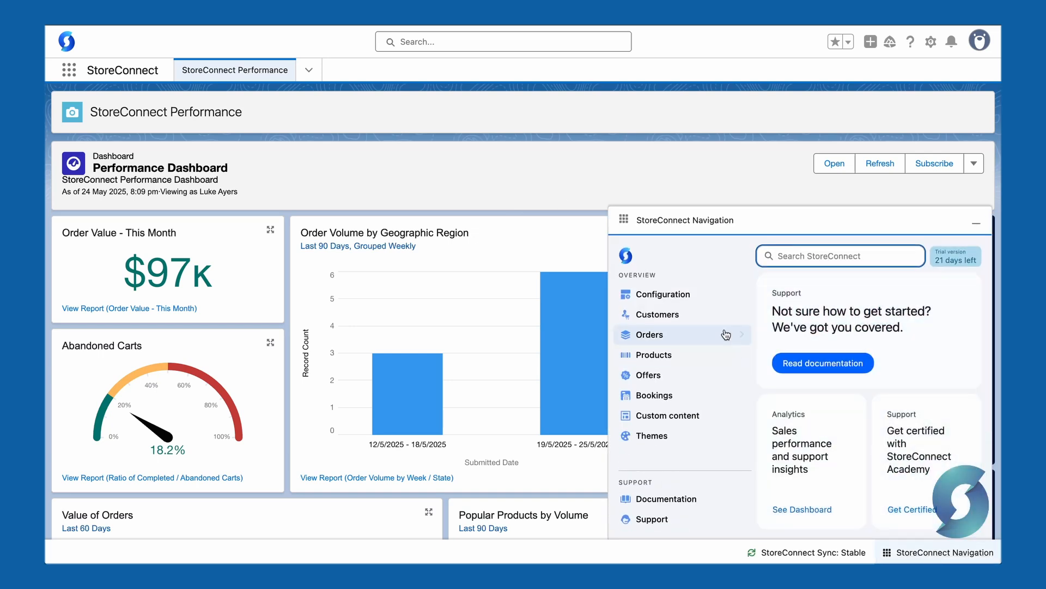
click(678, 295)
scroll(674, 398, down, 3)
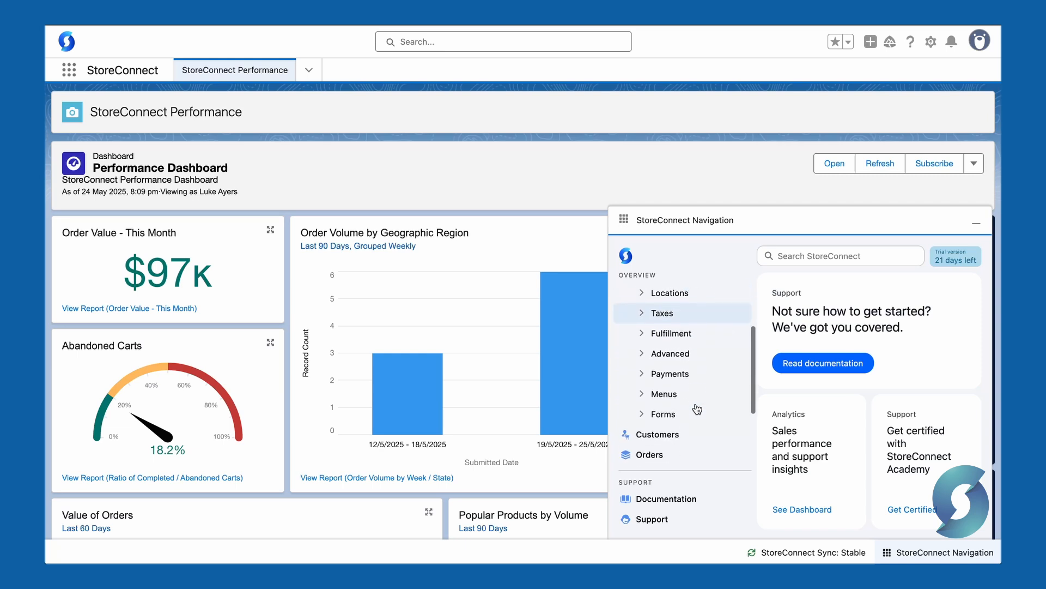
click(668, 403)
click(669, 422)
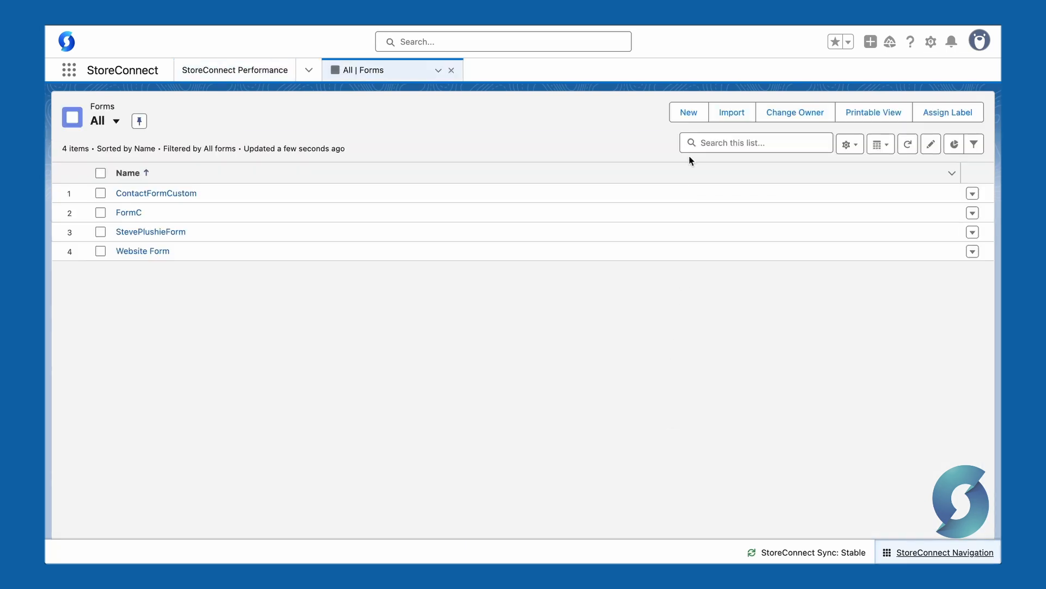
Create and save a Checkout form named "Checkout Additional Information" with display mode In Checkout.
click(689, 112)
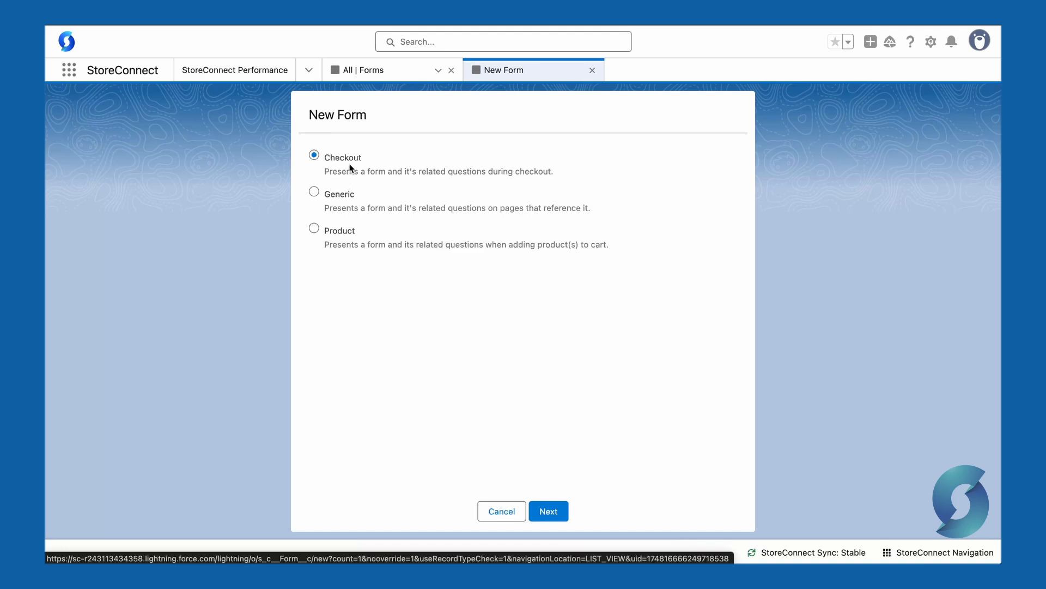
click(545, 511)
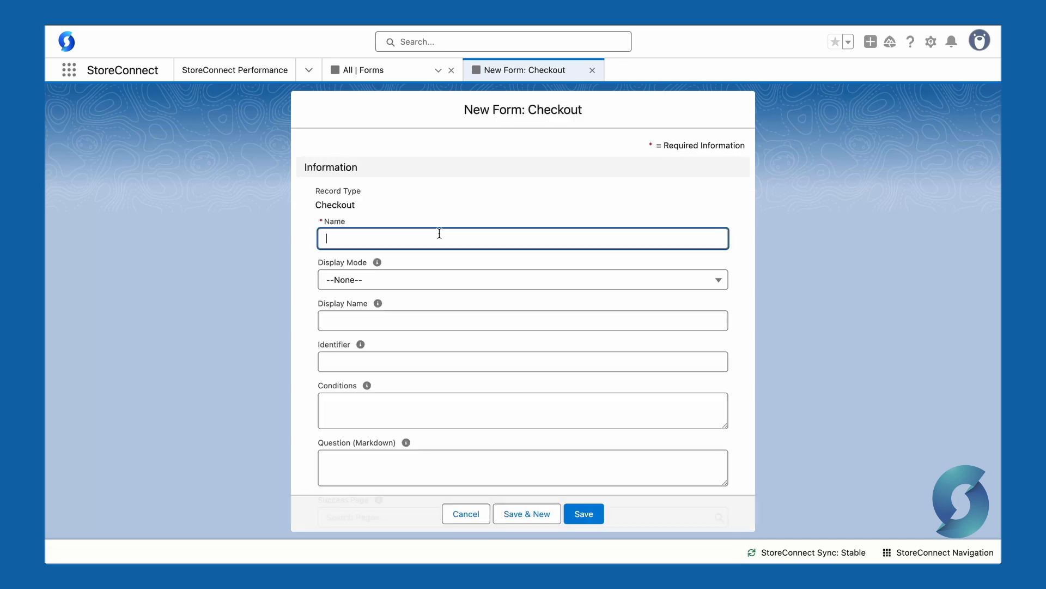
text(Checkout Additional Information)
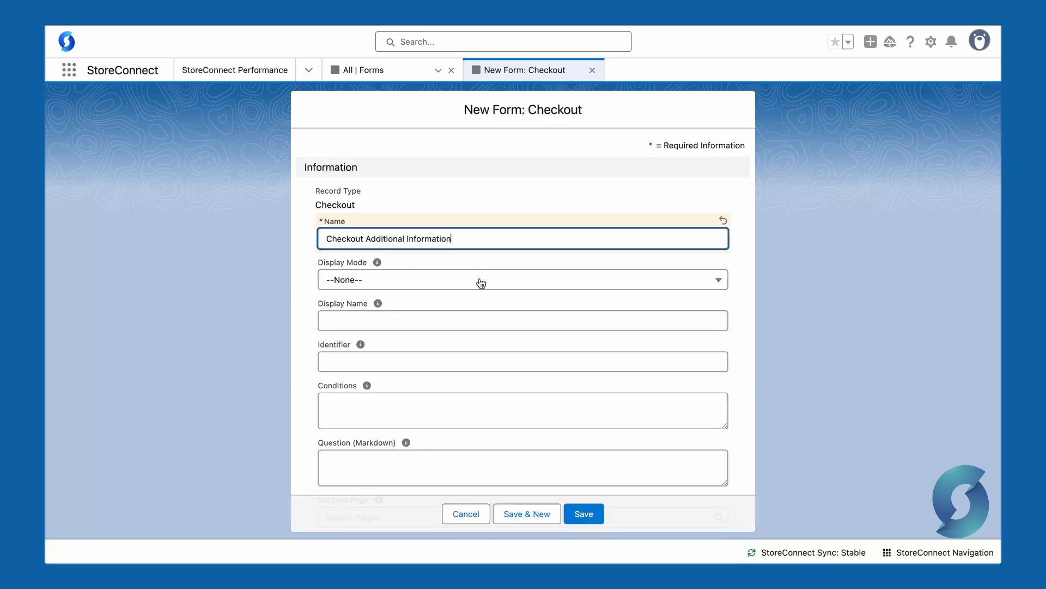
click(481, 282)
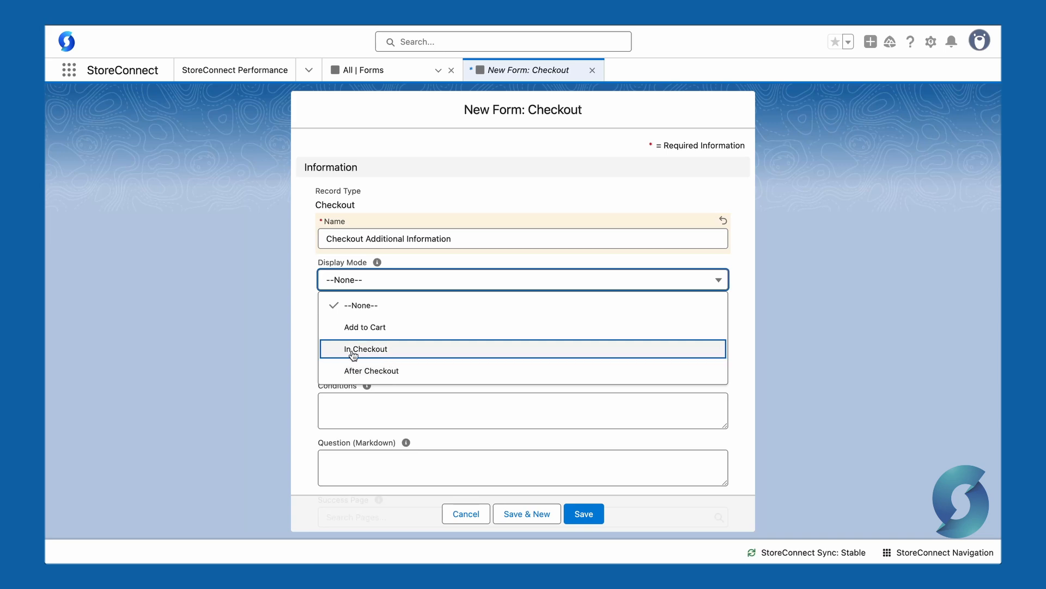
click(419, 351)
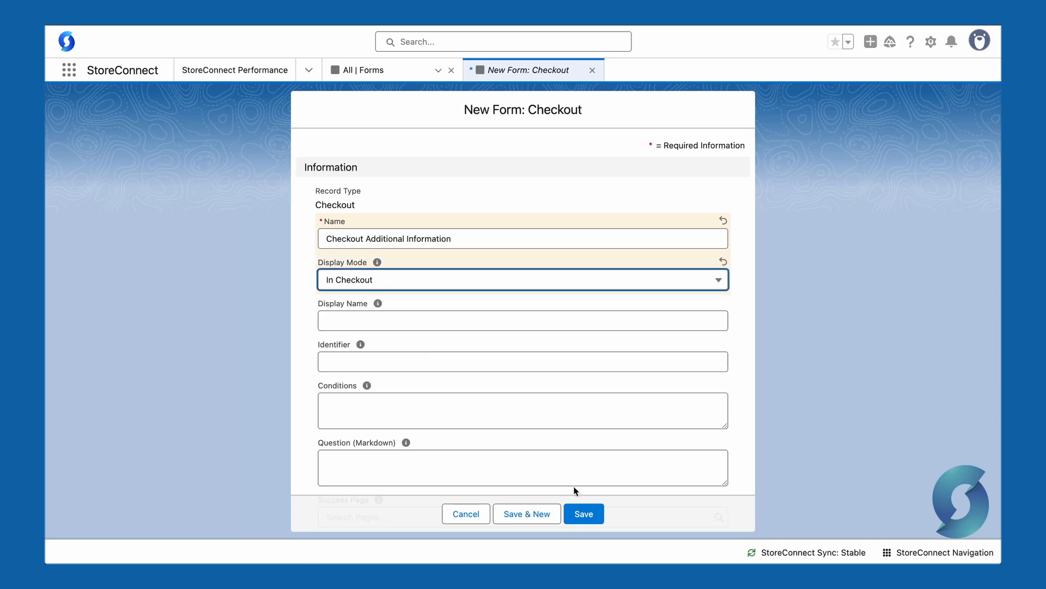
click(581, 515)
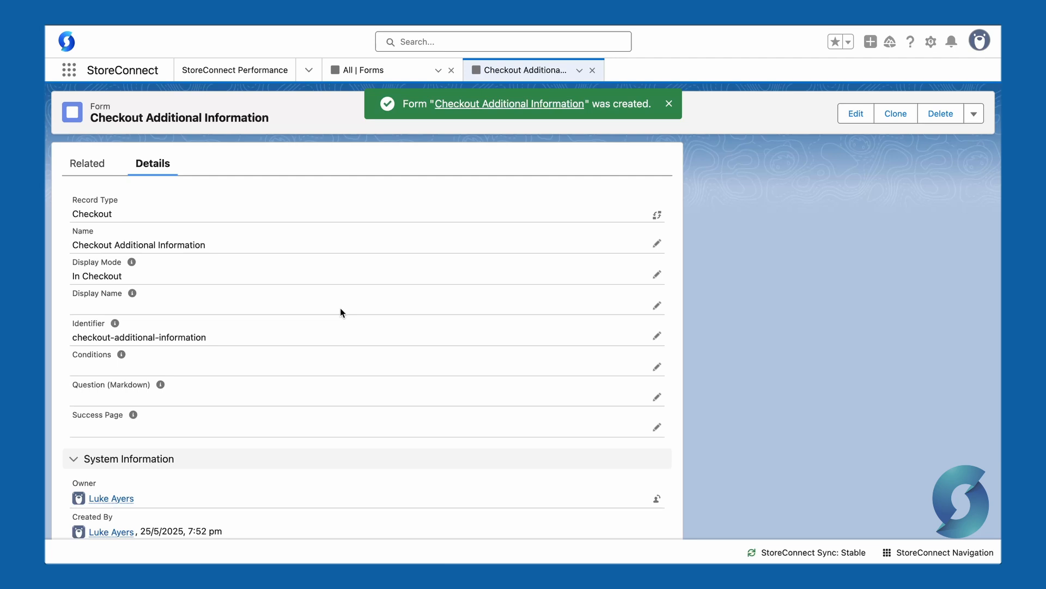
Start a form question for this form asking "What is your preferred delivery day?" with data type Picklist.
click(81, 169)
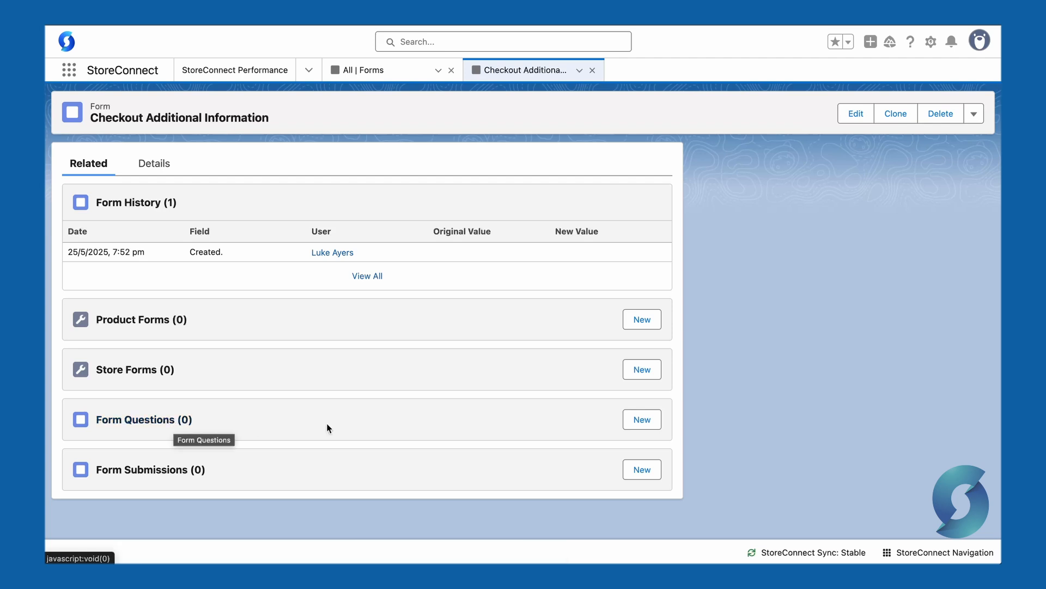
click(641, 420)
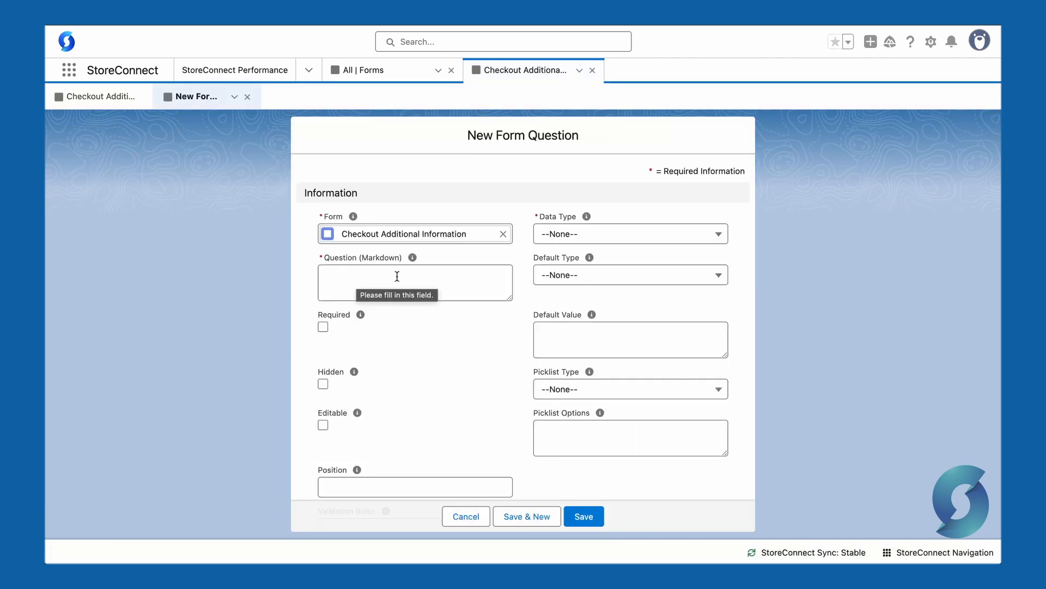
click(425, 274)
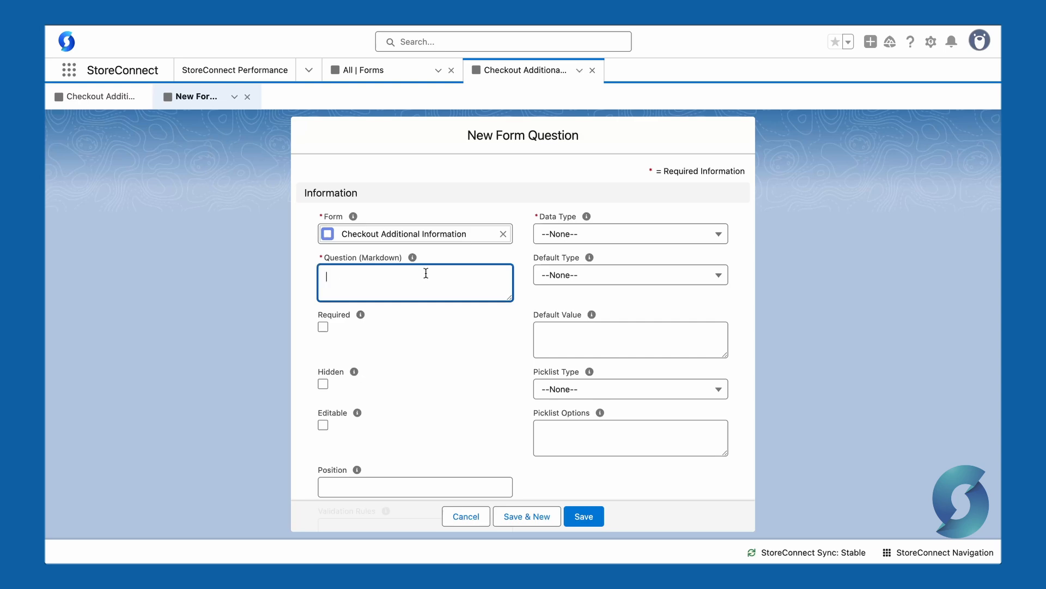
text(What is your preferred delivery day?)
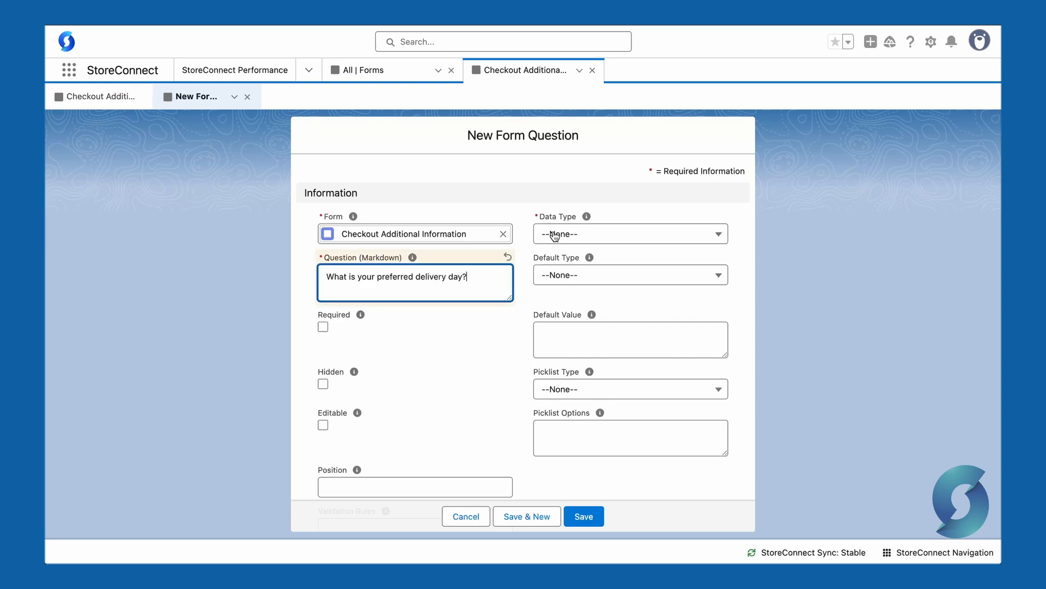
click(618, 239)
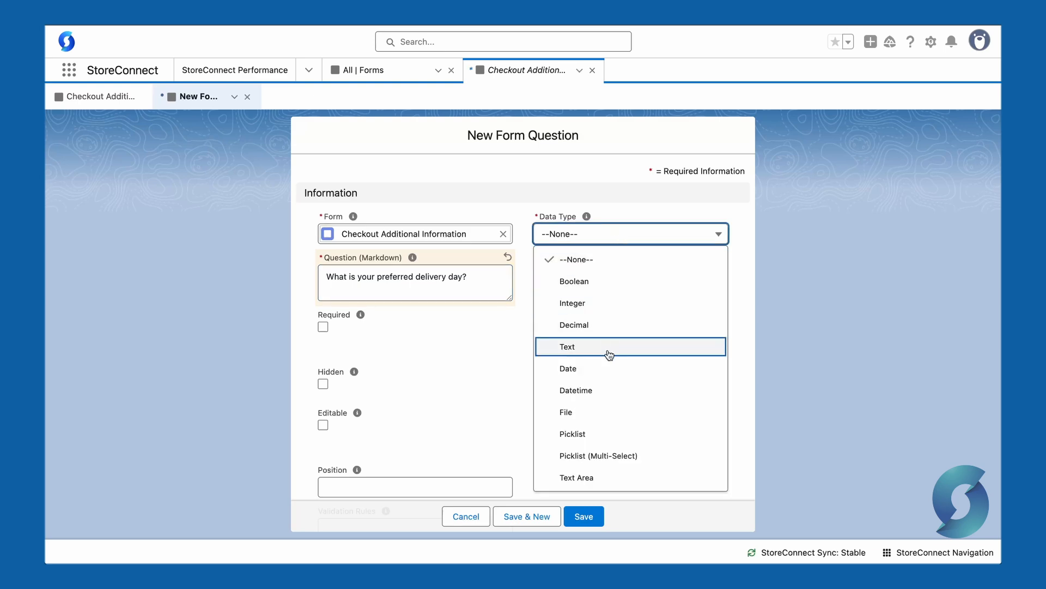
click(594, 436)
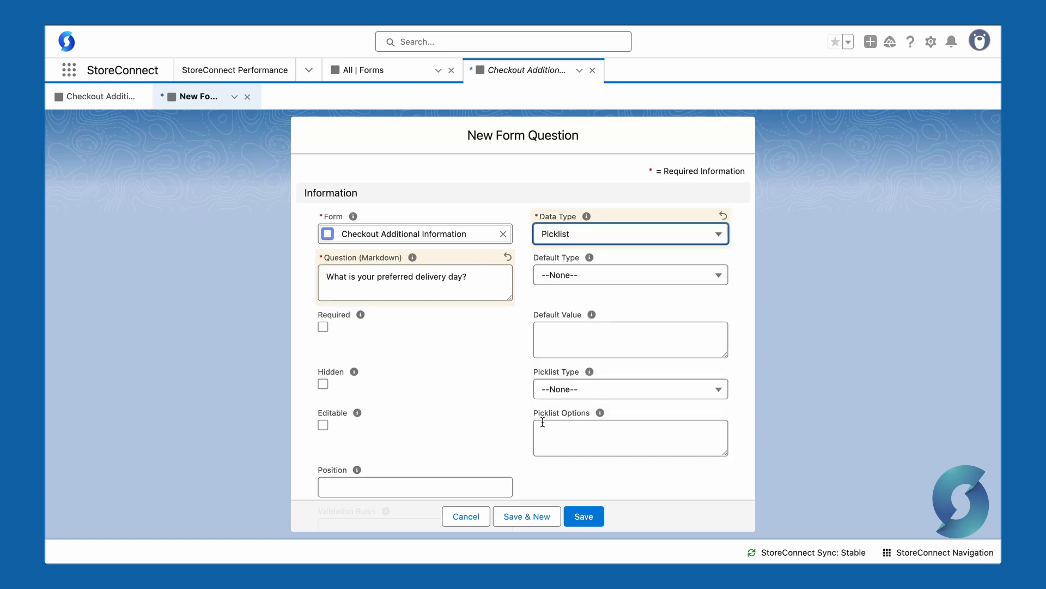
Set the picklist options to Monday;Tuesday;Wednesday;Thursday;Friday, position 10 and required, and save the question while starting another new one.
click(572, 429)
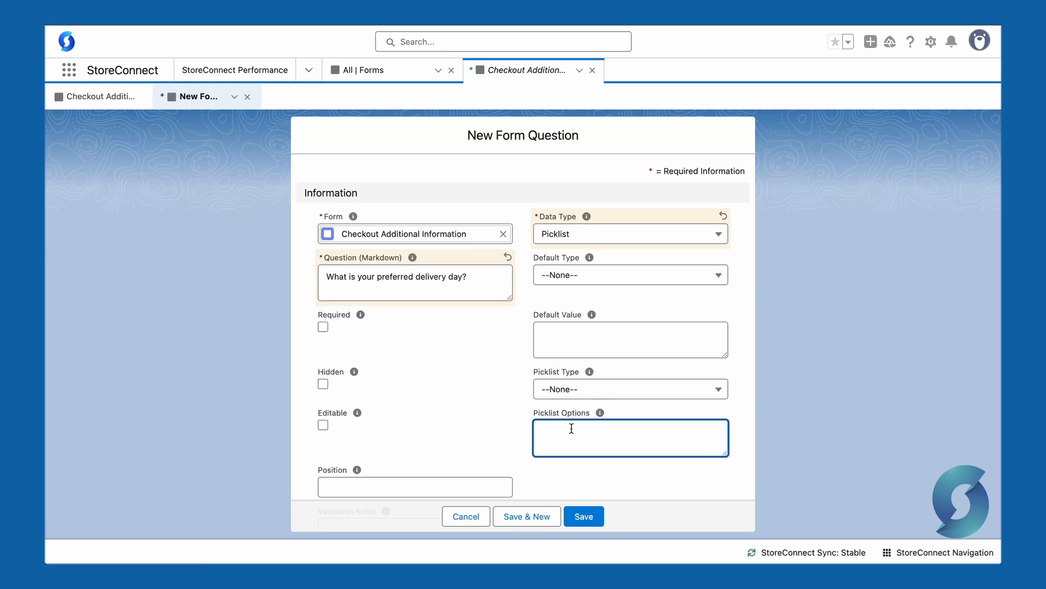
text(Monday)
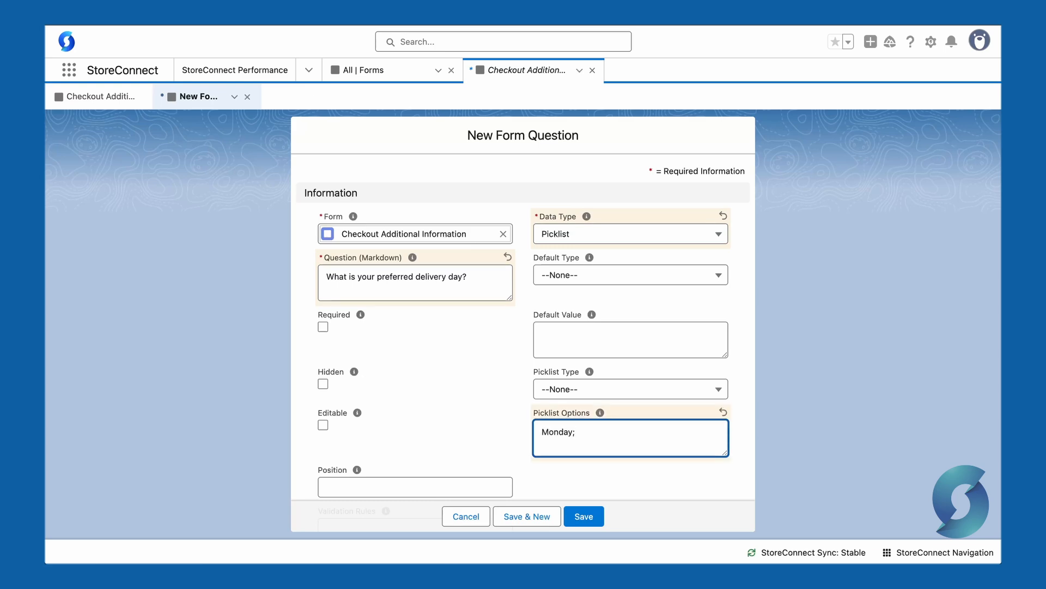
text(;Tuesday;Wednesday;Thursday;Friday)
scroll(386, 422, down, 2)
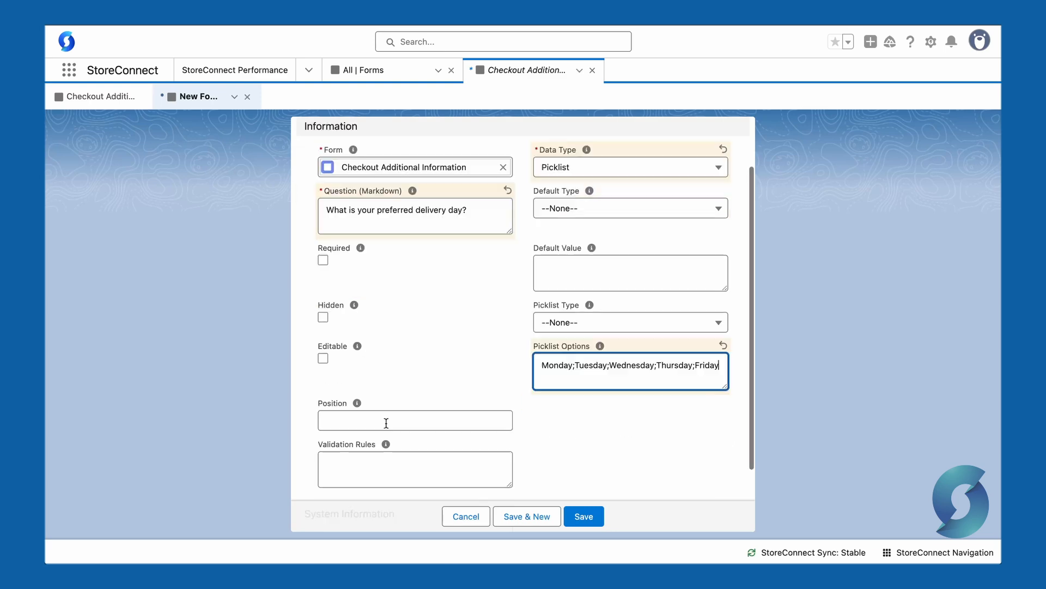
click(390, 419)
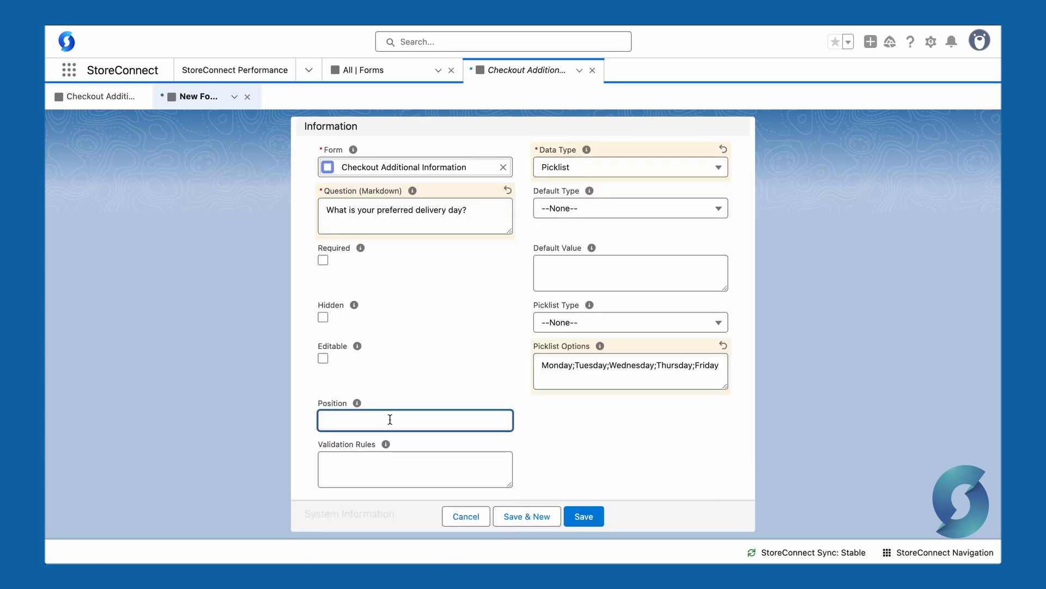
text(10)
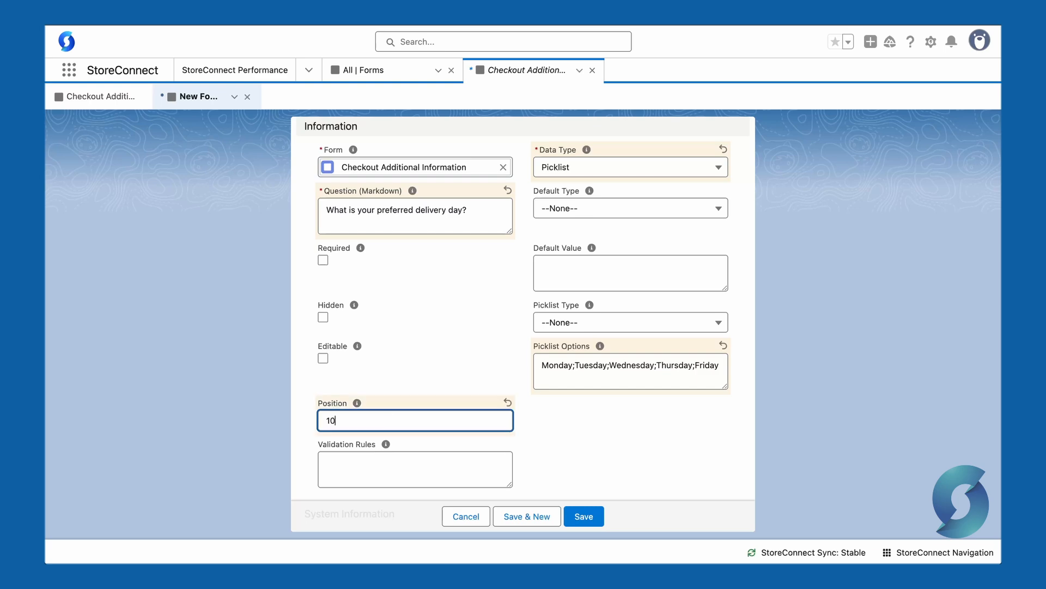
click(322, 260)
click(323, 261)
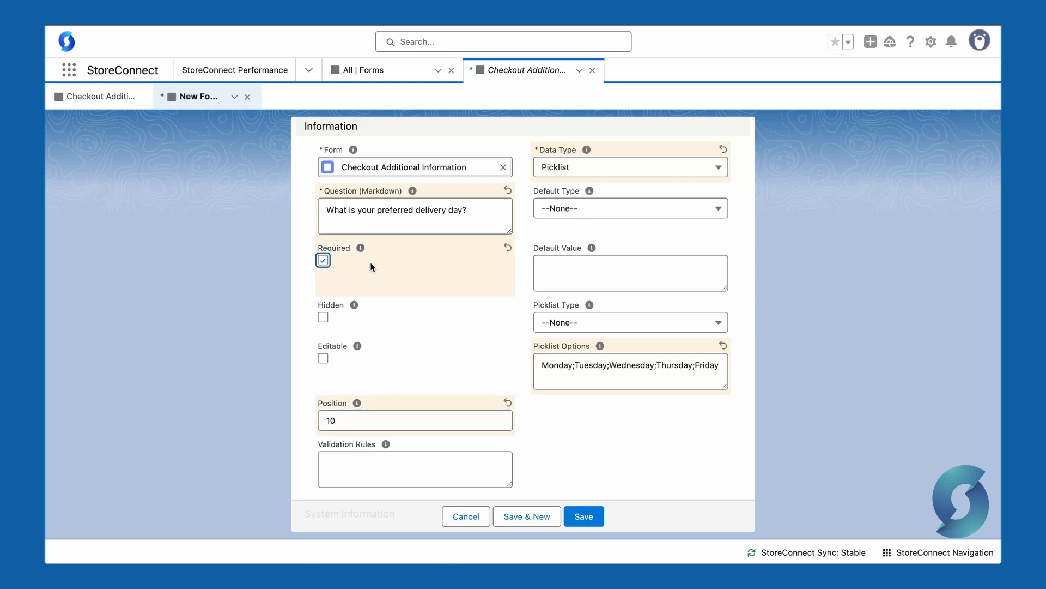
click(519, 517)
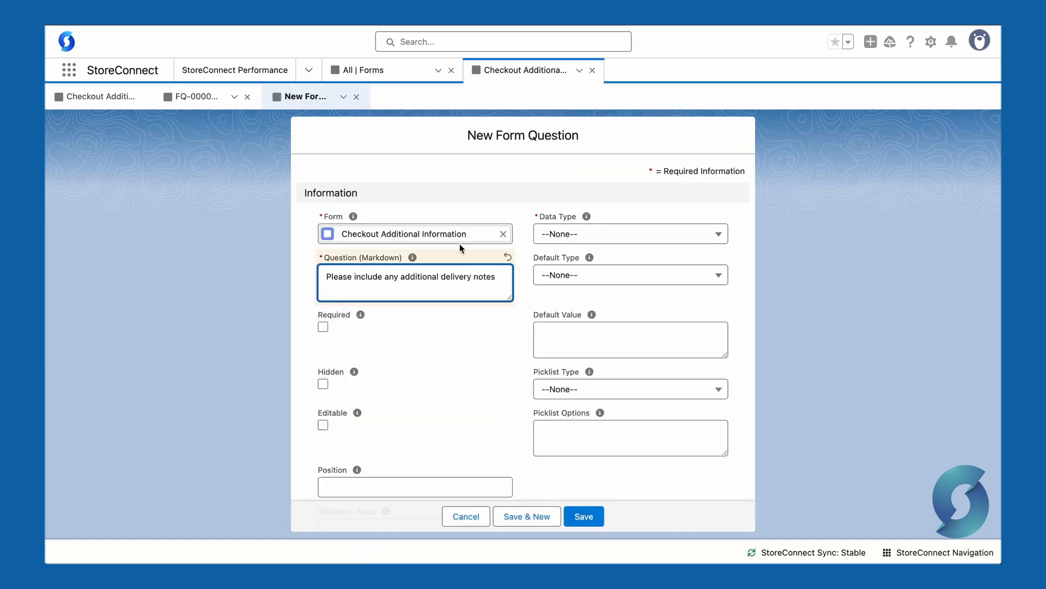
Save a Text question "Please include any additional delivery notes" at position 20, and close both question records.
click(558, 234)
click(577, 352)
click(467, 485)
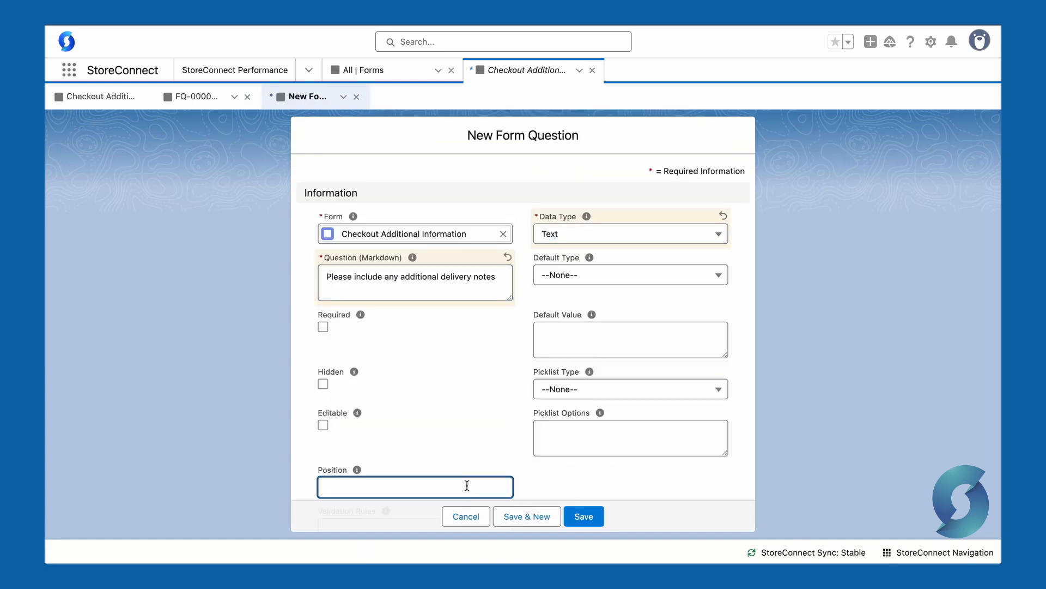
text(20)
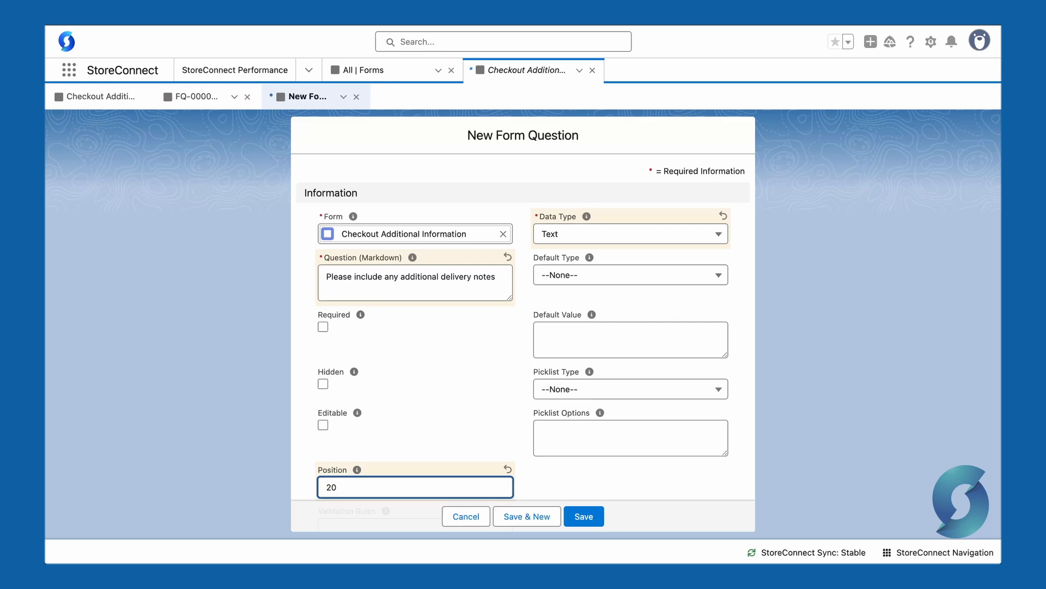
click(588, 520)
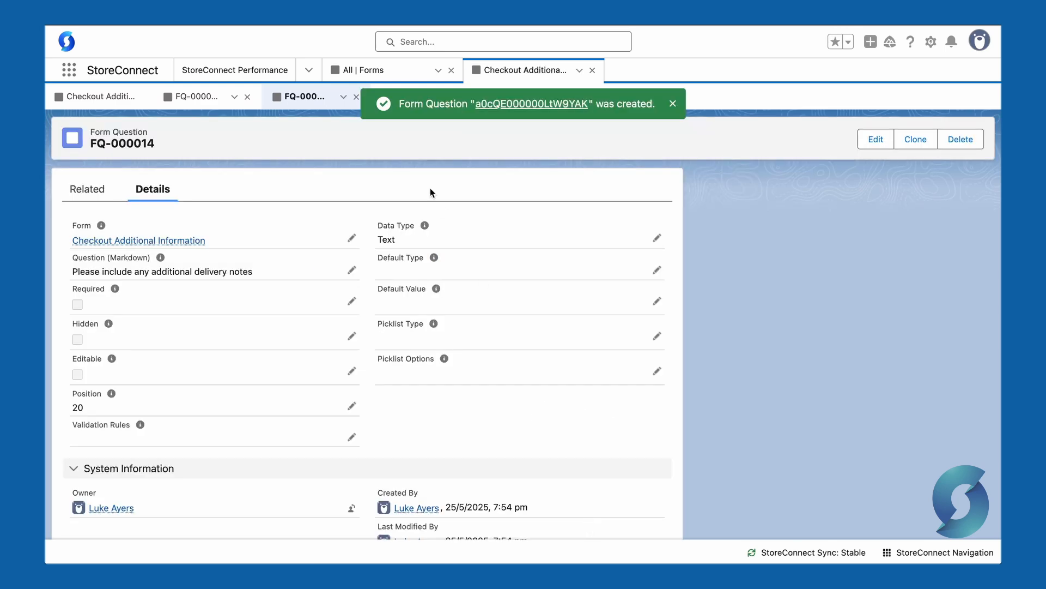
click(357, 98)
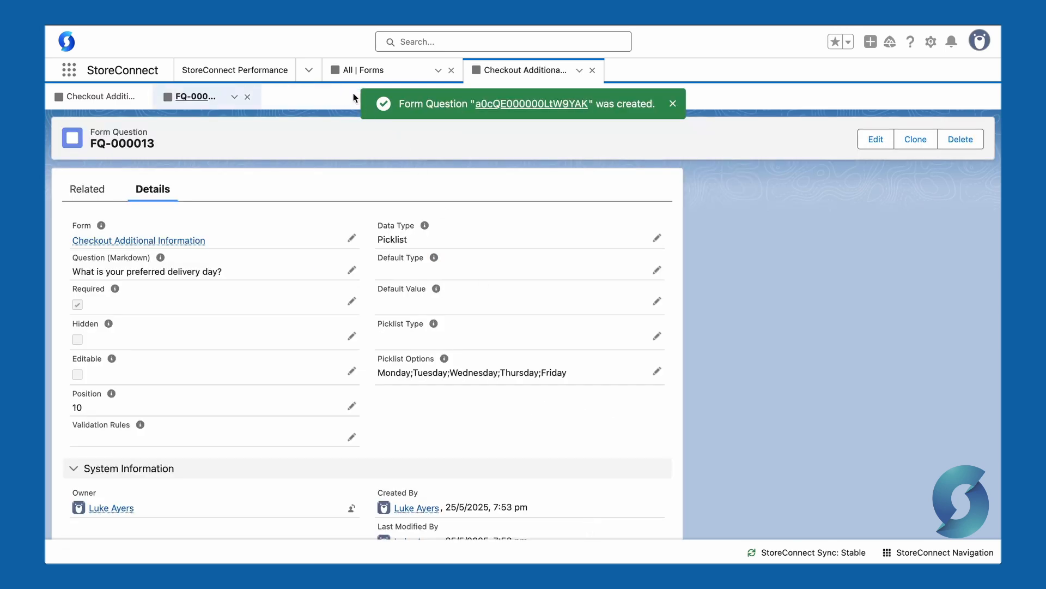
click(246, 97)
Link the form to StoreConnect Store with an active store form record and save it.
scroll(243, 321, down, 2)
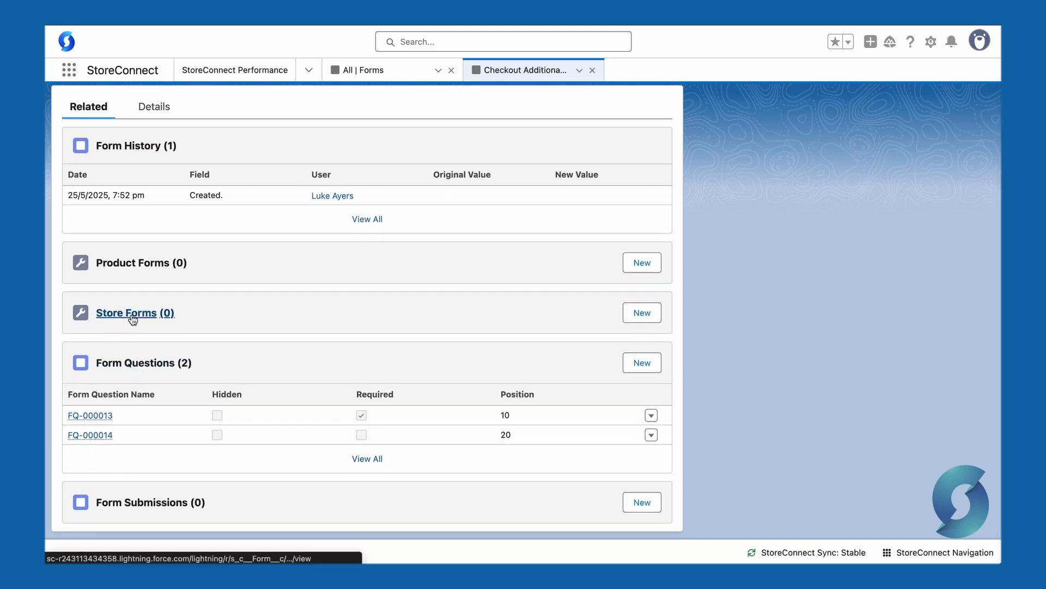
click(634, 314)
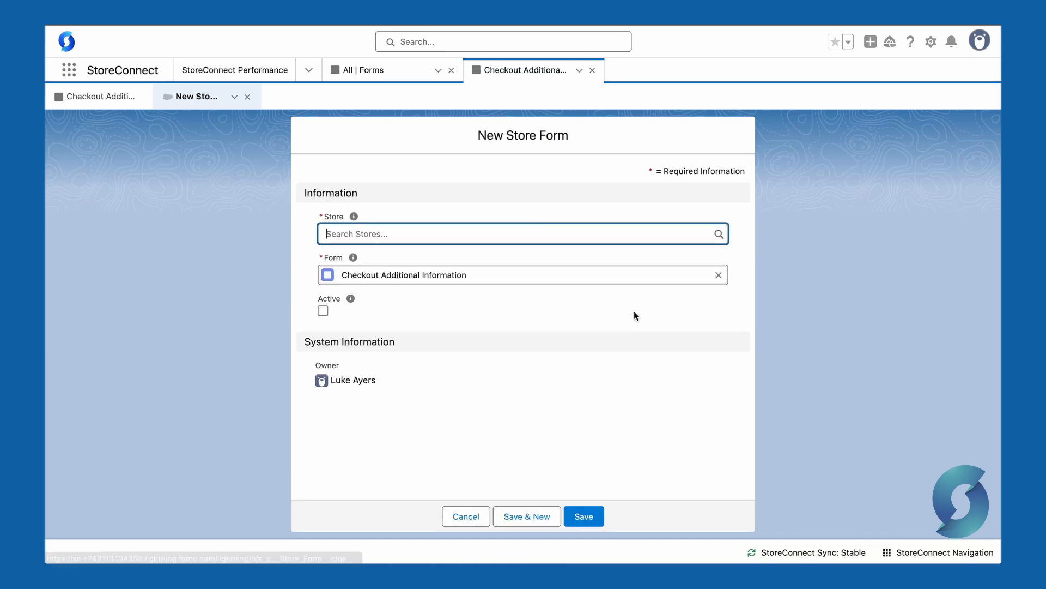
click(498, 233)
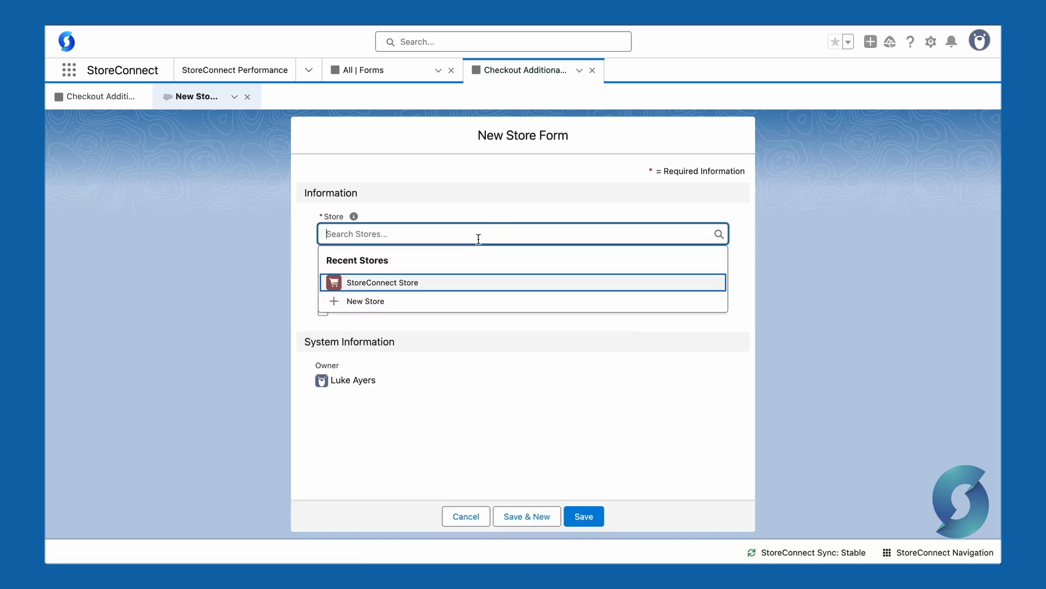
click(404, 283)
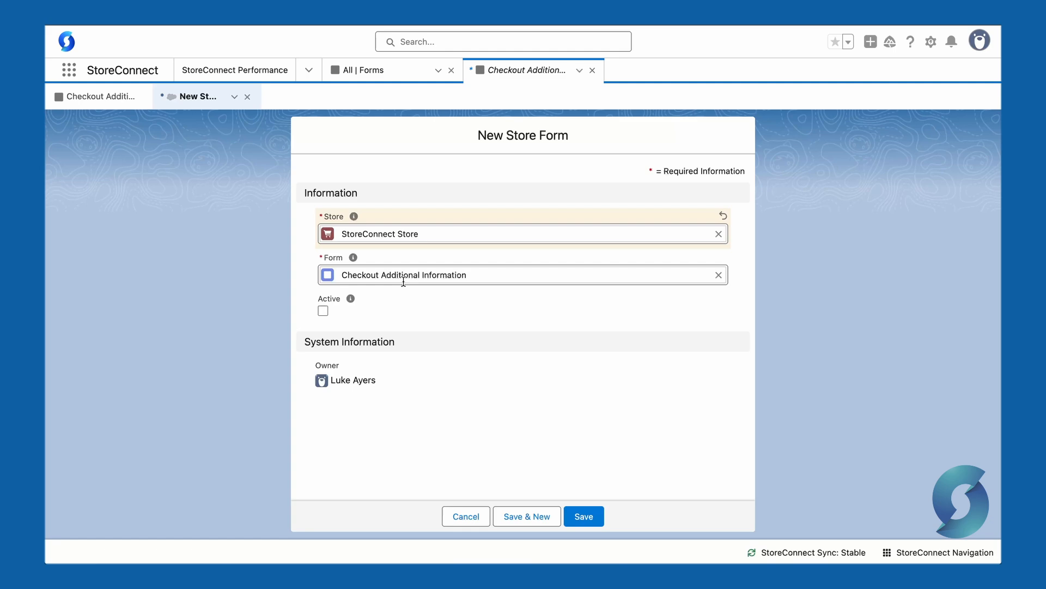
click(324, 310)
click(581, 517)
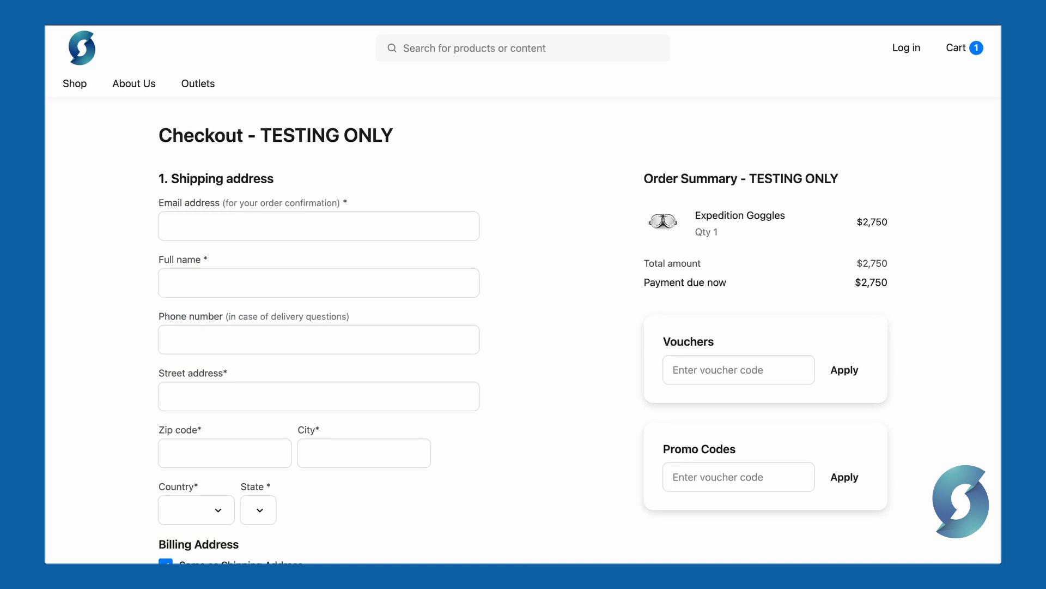
On the storefront checkout page, choose Tuesday as the preferred delivery day and enter the delivery note "Don't be late!".
scroll(526, 308, down, 5)
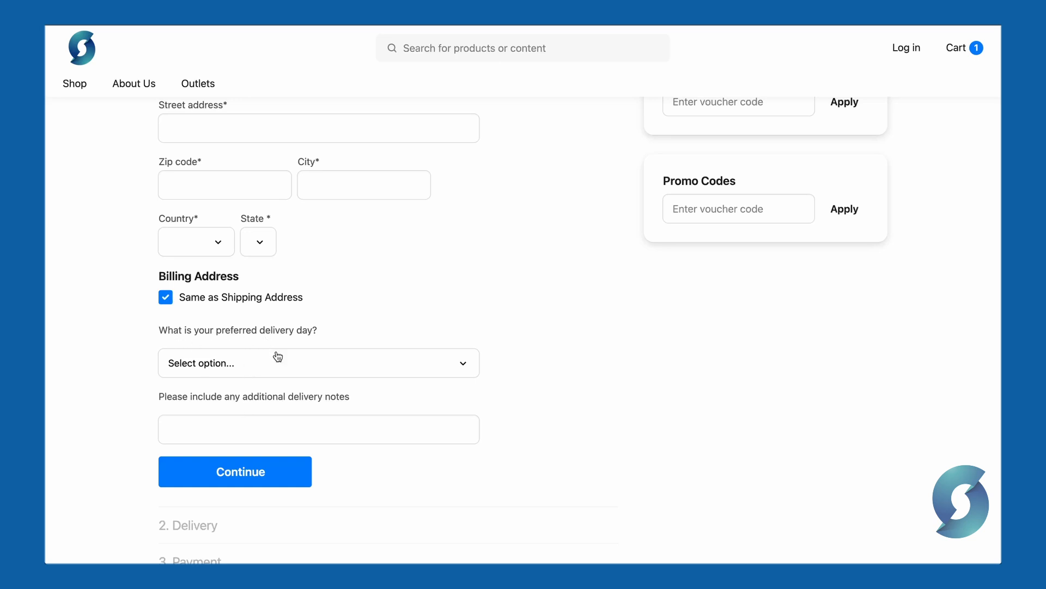
click(289, 368)
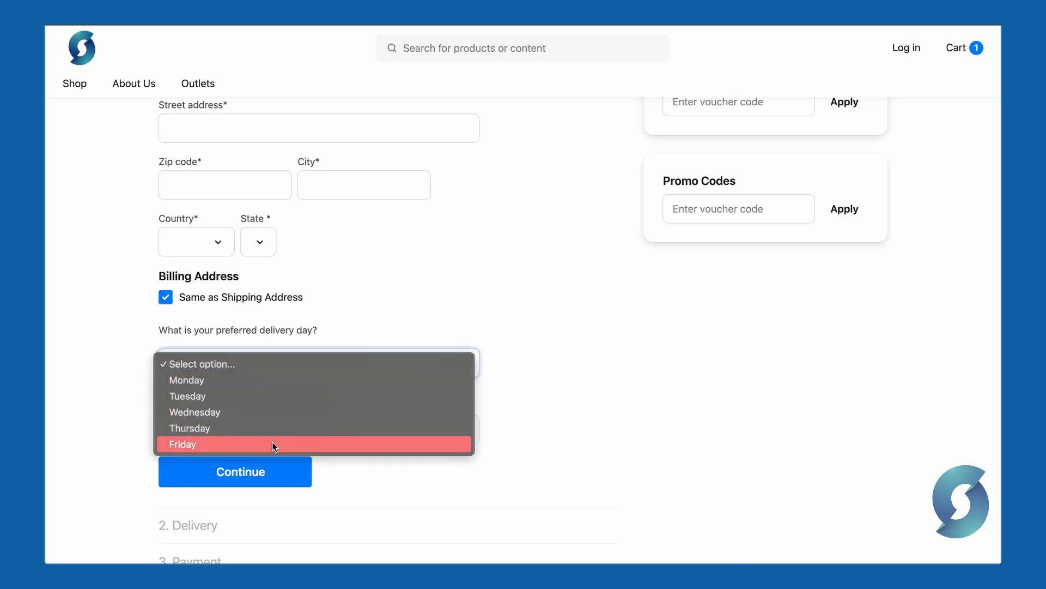
click(273, 397)
click(211, 435)
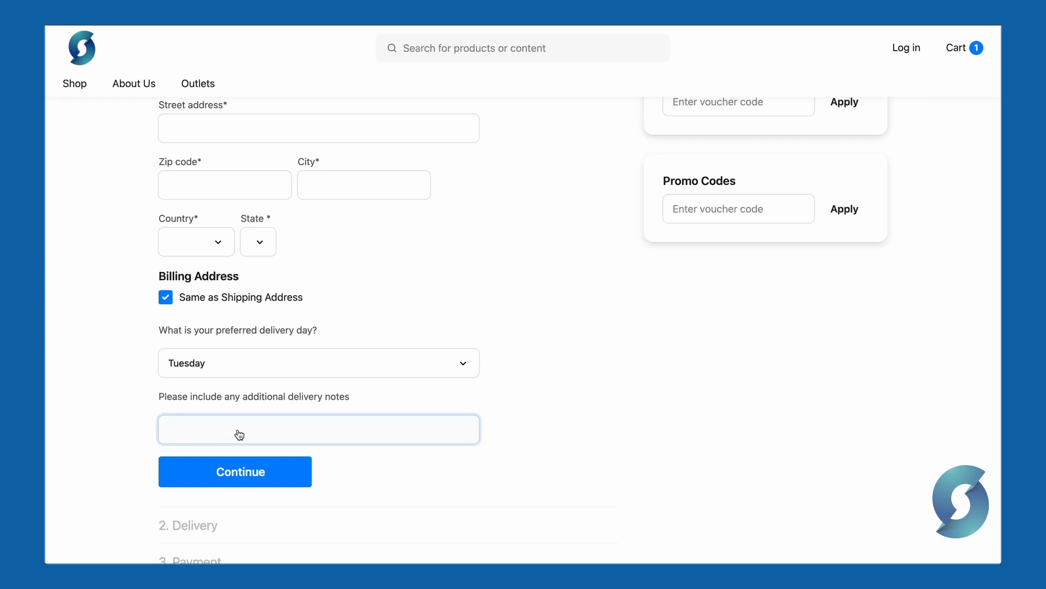
text(Don't be late!)
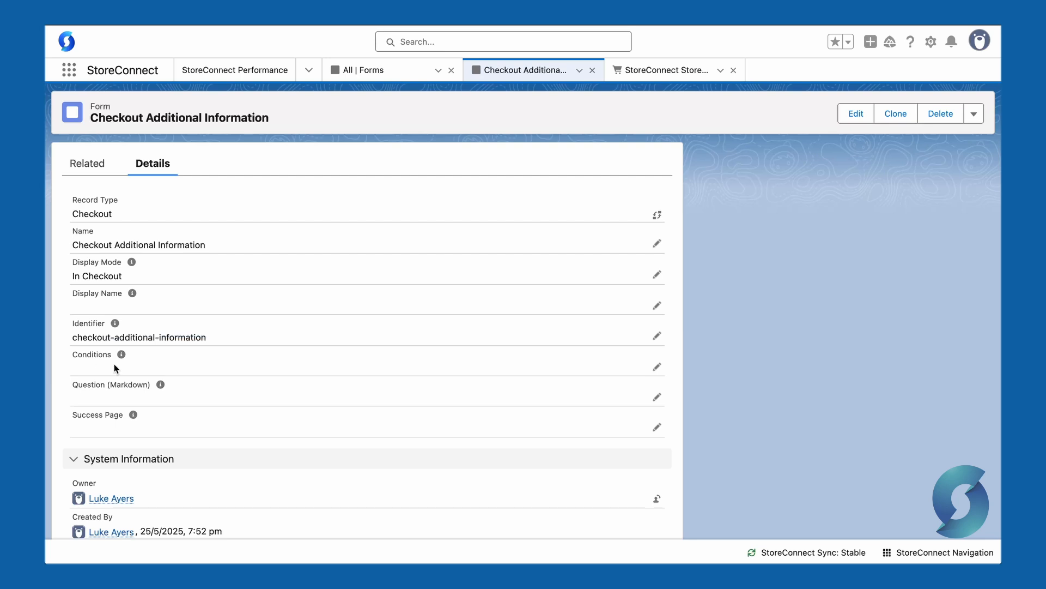
Enter the form condition current_checkout_step == "customer_information", and replace customer with shipping in it.
click(657, 366)
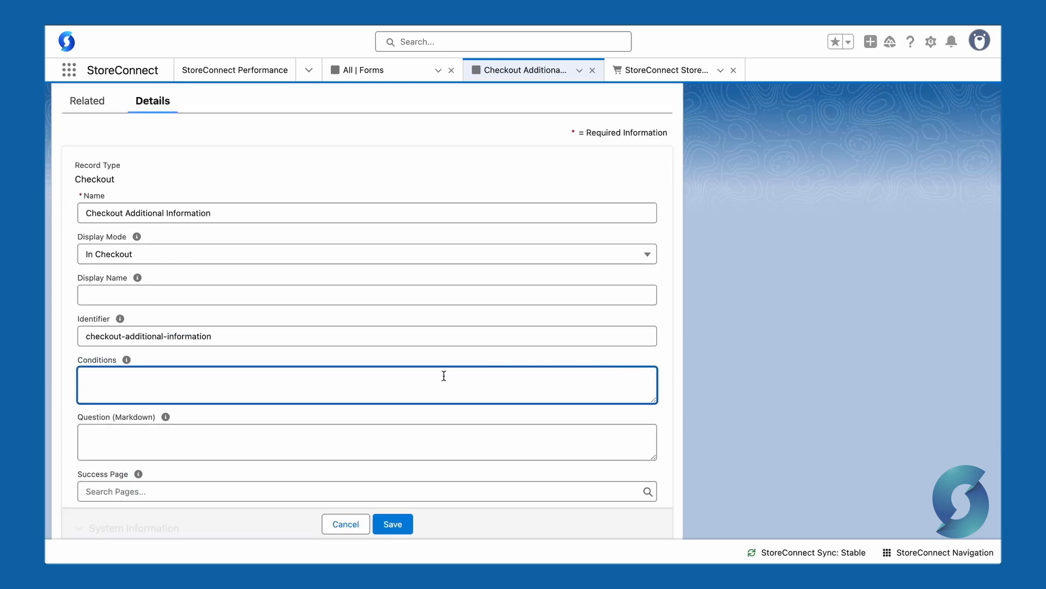
text(current_checkout_step == "customer_information")
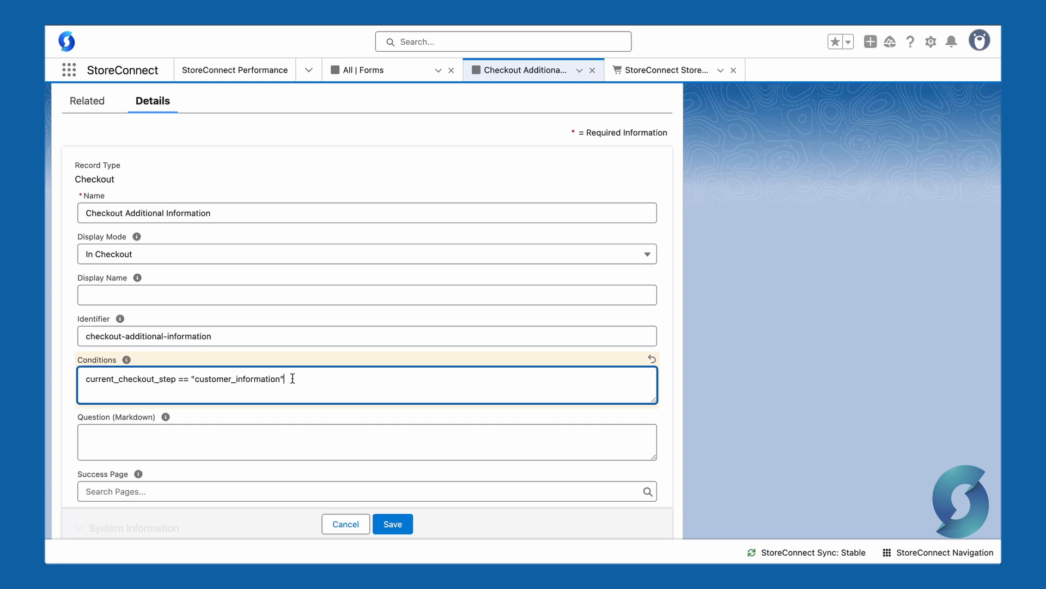
drag(194, 379, 230, 379)
text(shipping)
click(367, 379)
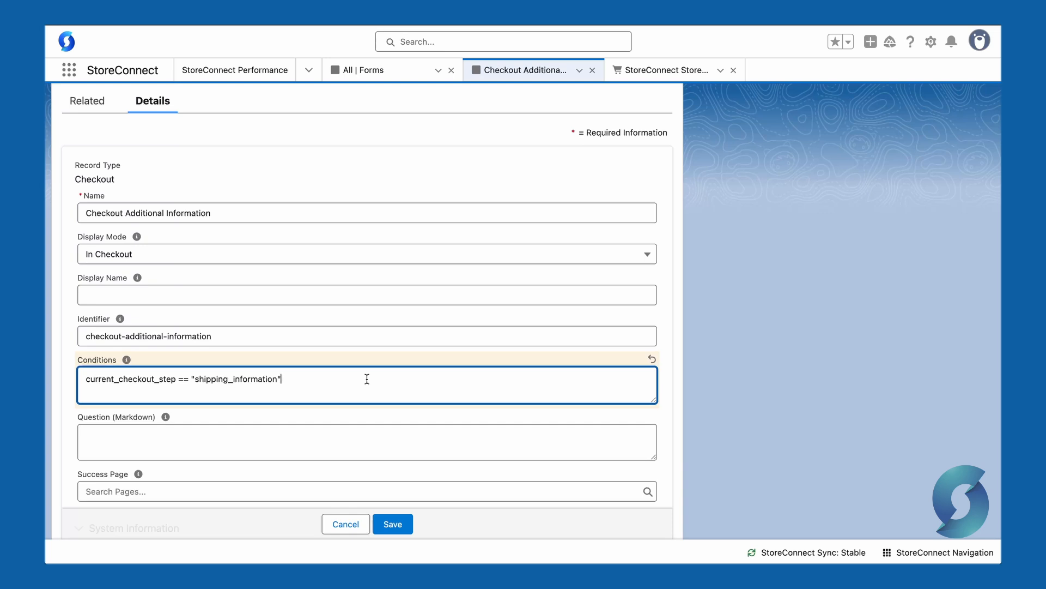
Change the form's condition to current_checkout_step == "payment_information" and save the form.
drag(278, 378, 196, 380)
text(accept_terms)
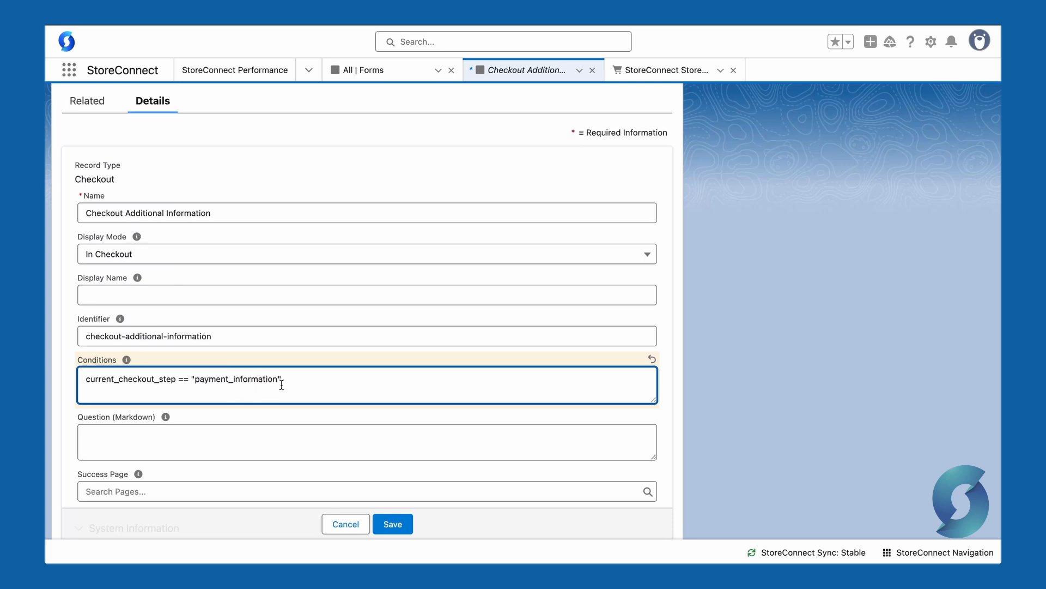
click(294, 380)
click(394, 524)
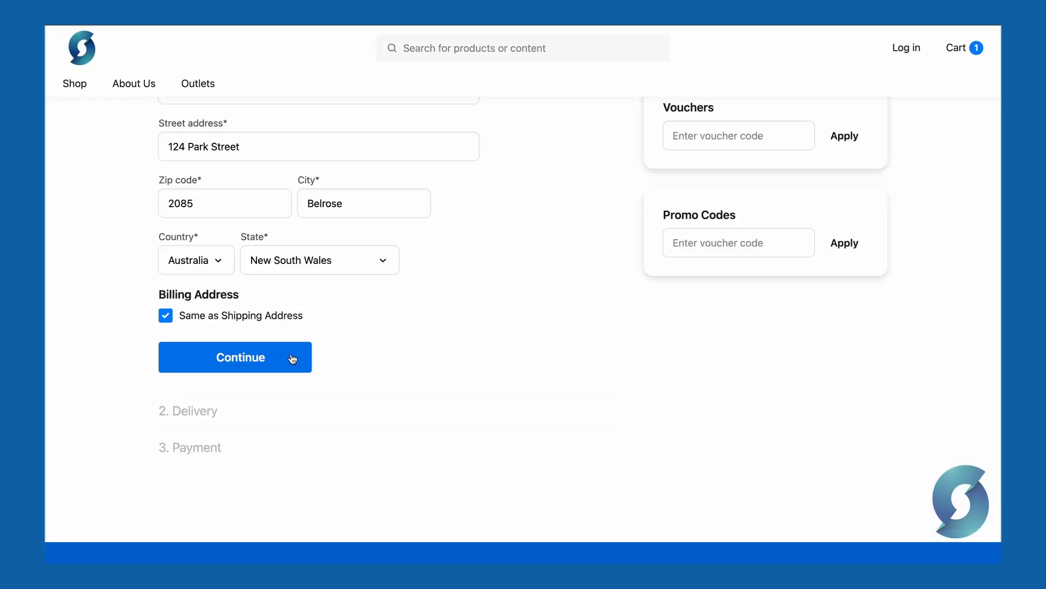
On the storefront checkout, continue with Standard Post delivery to the payment stage and open the preferred delivery day choices.
scroll(404, 381, down, 2)
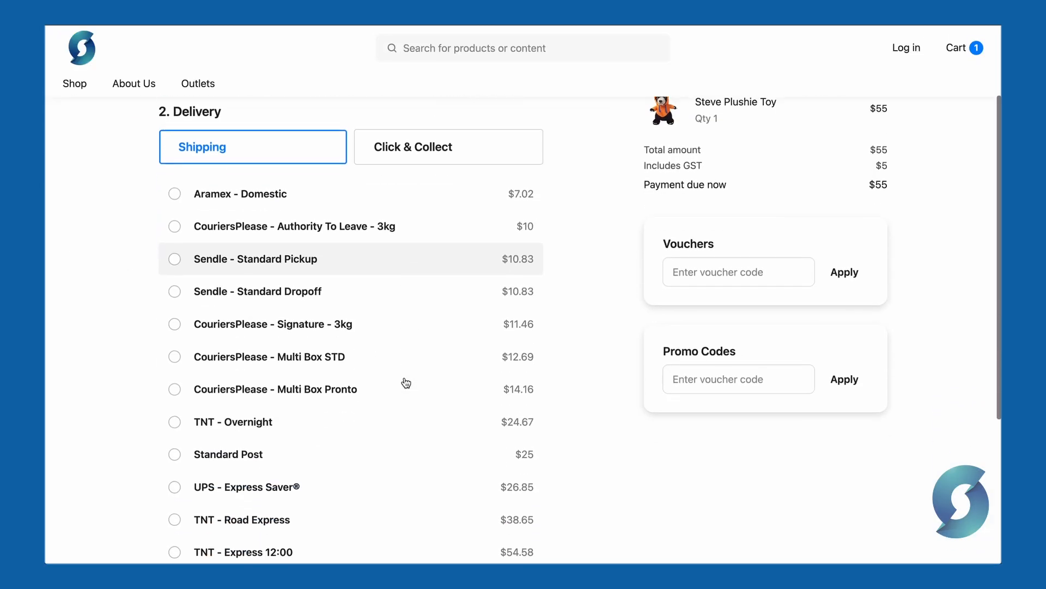
scroll(300, 442, down, 1)
click(179, 403)
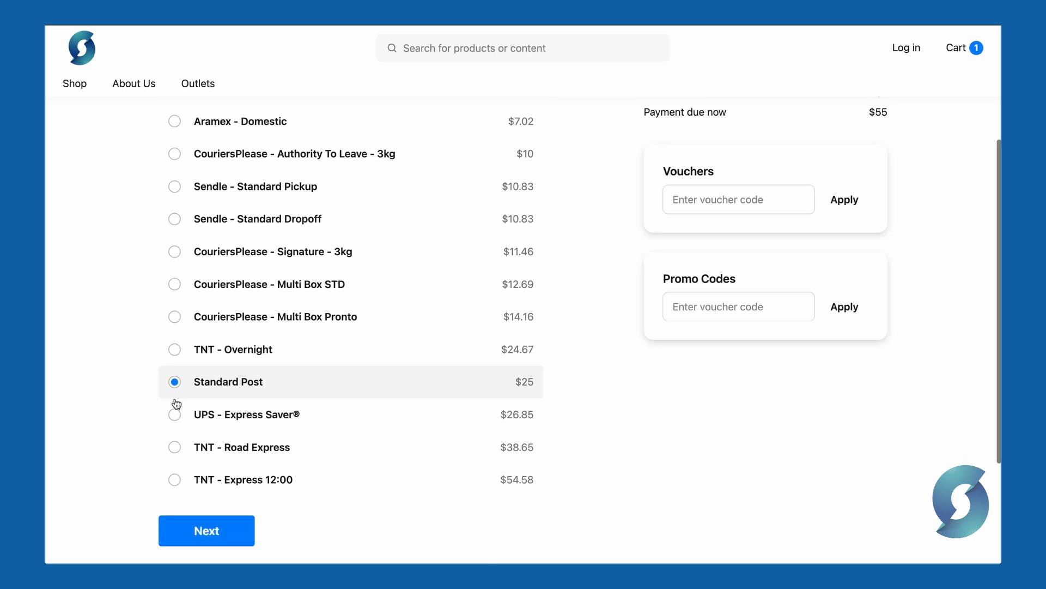
scroll(178, 402, down, 2)
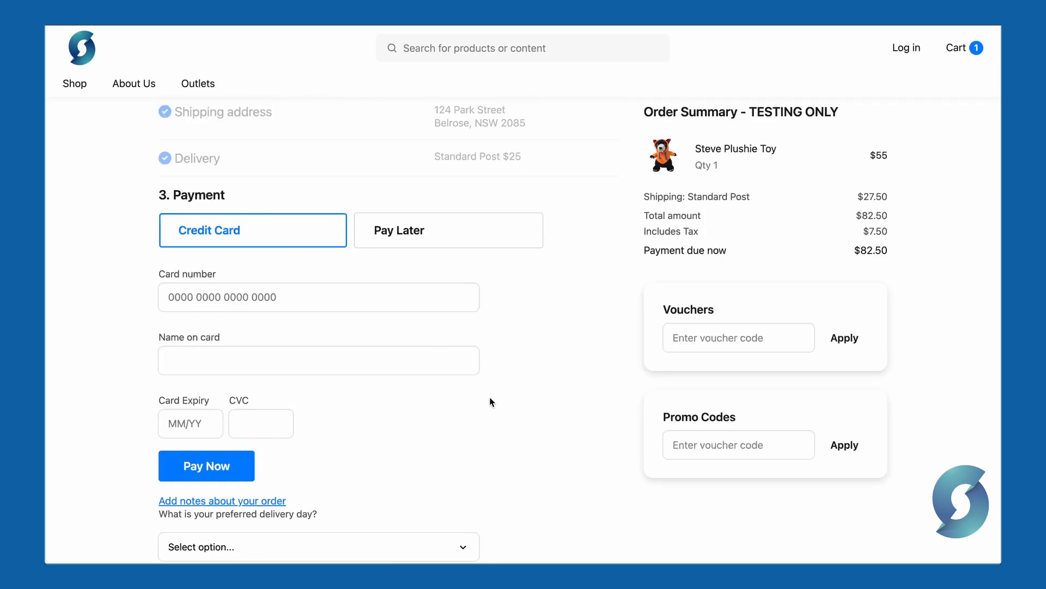
scroll(491, 401, down, 3)
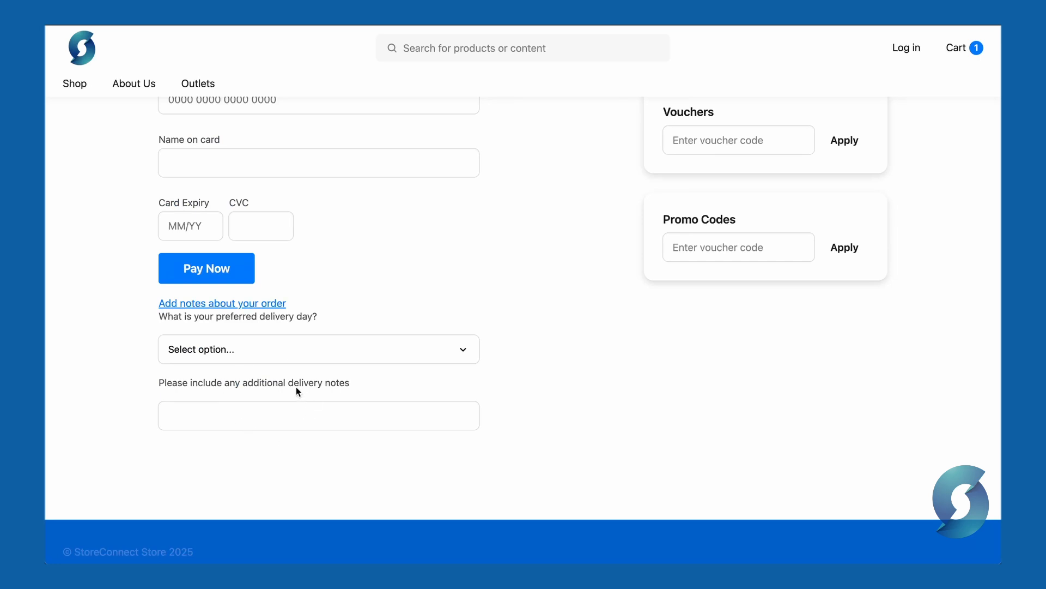
click(312, 348)
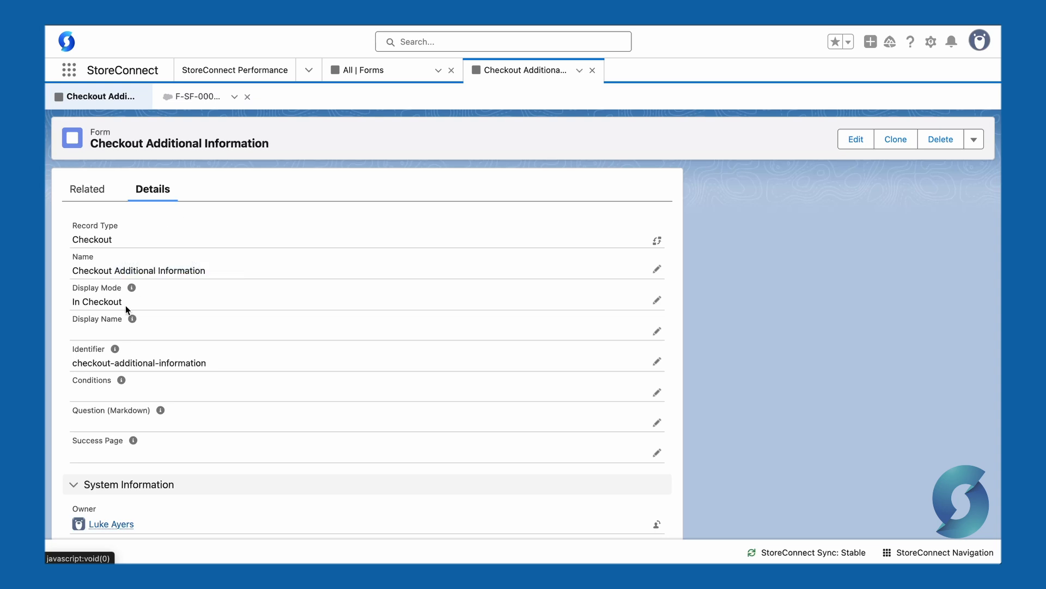
In the Checkout Additional Information form, set the display mode to After Checkout and save.
click(656, 299)
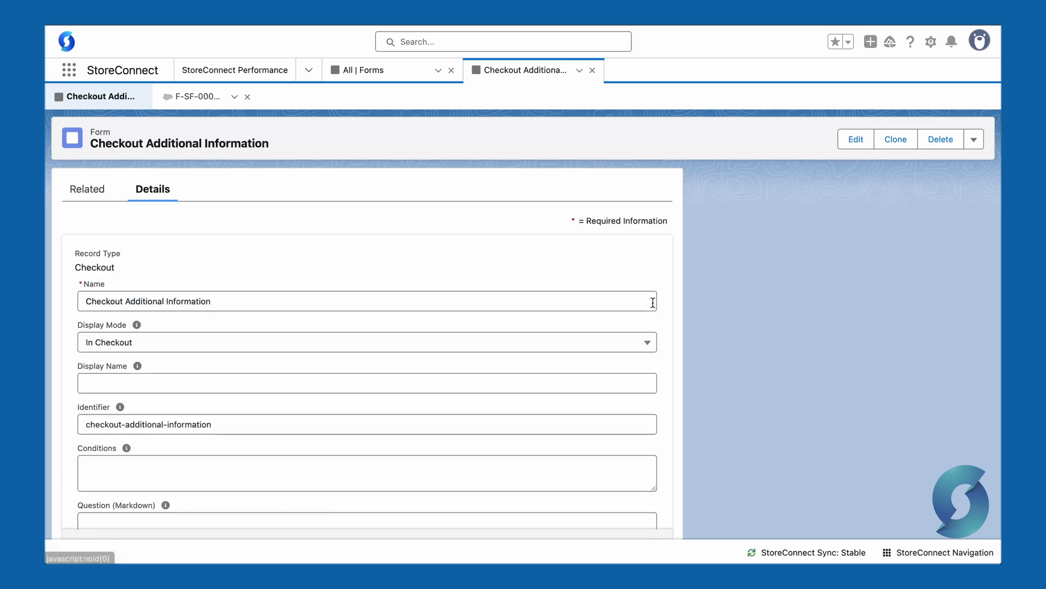
click(377, 342)
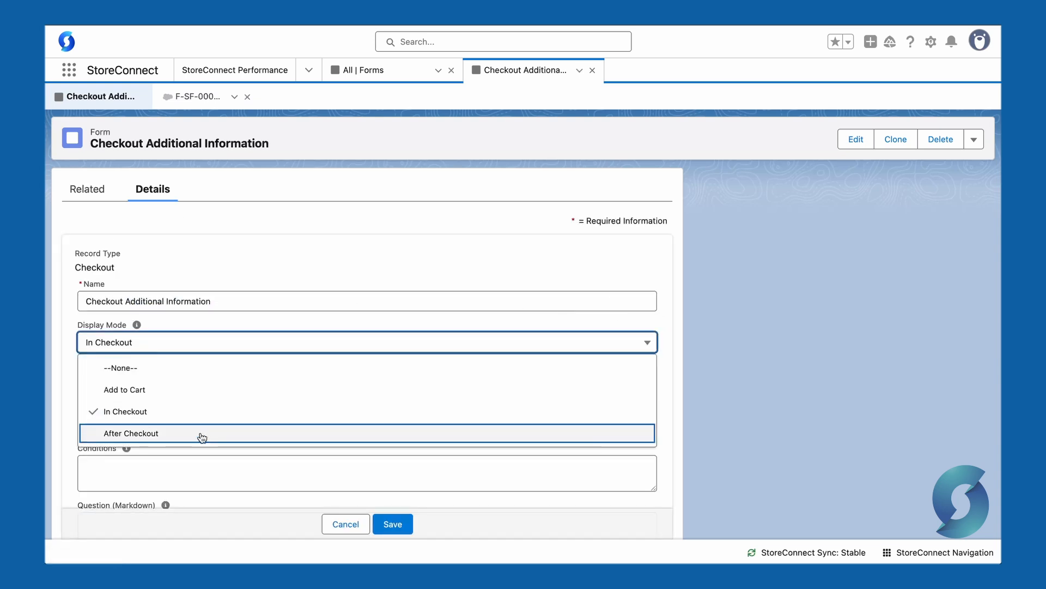
click(131, 435)
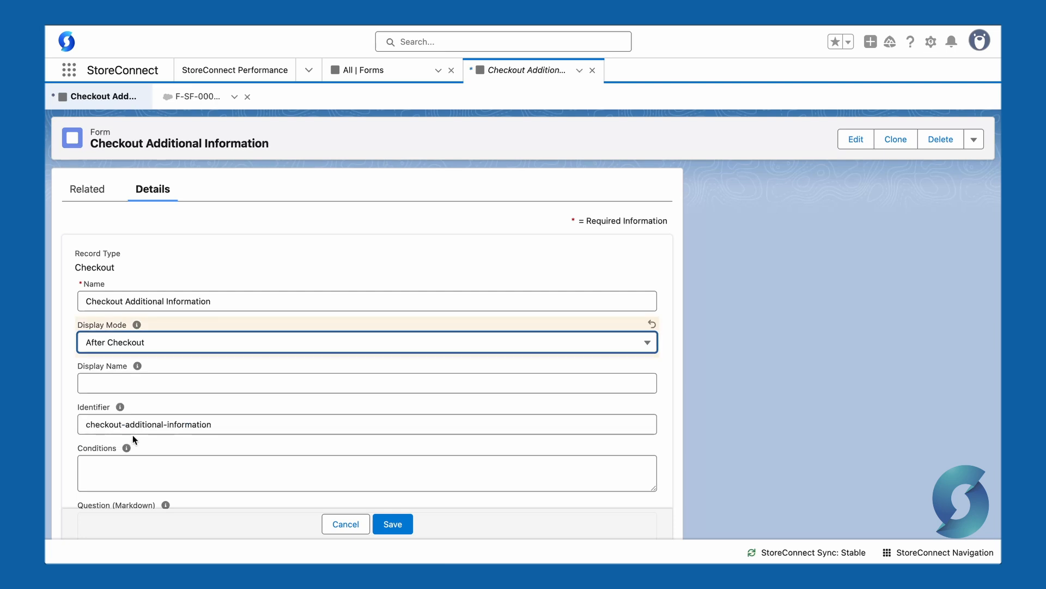
click(393, 524)
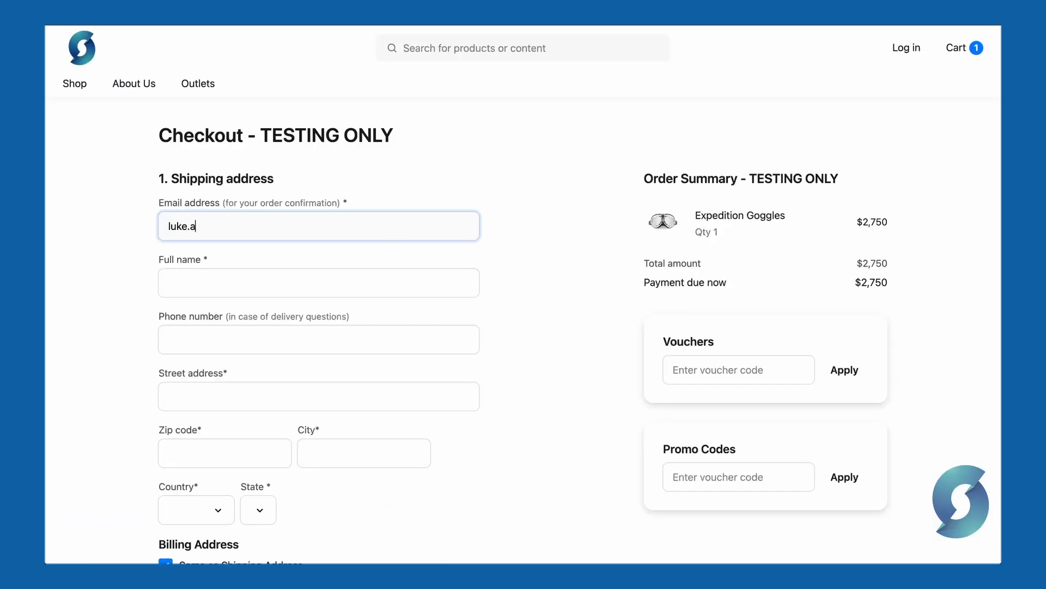
Enter the customer's e-mail at checkout, and open the delivery day and delivery notes answers for entry on the order confirmation page.
text(yers)
text(@)
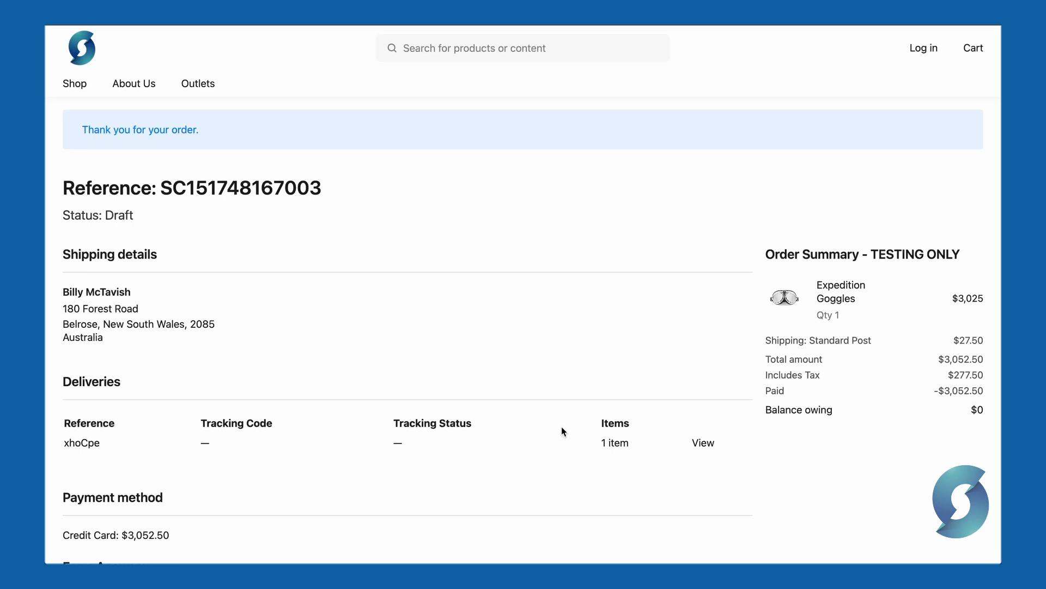
scroll(561, 426, down, 5)
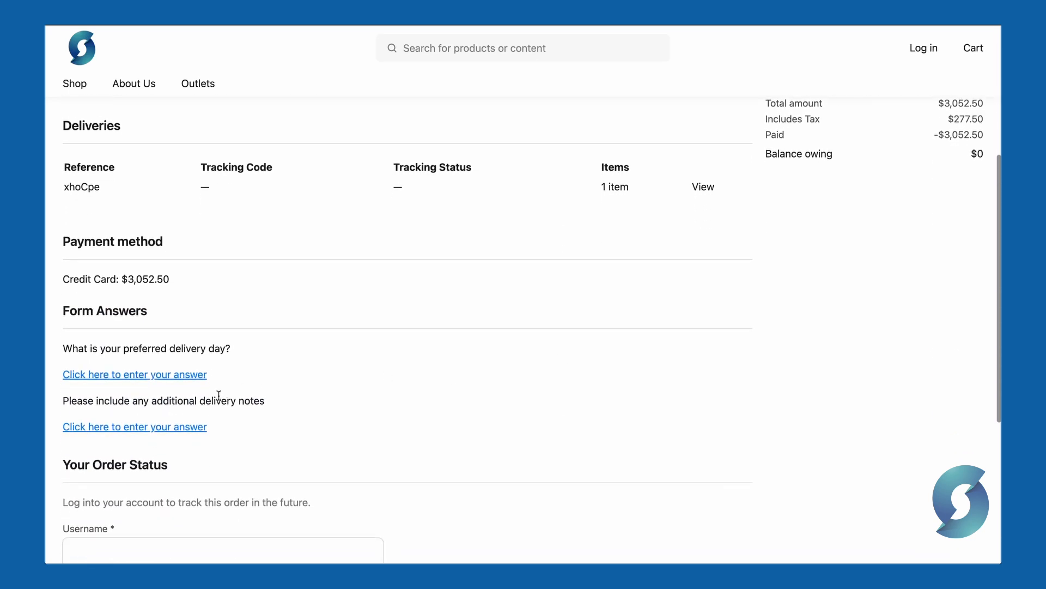
click(156, 376)
click(145, 441)
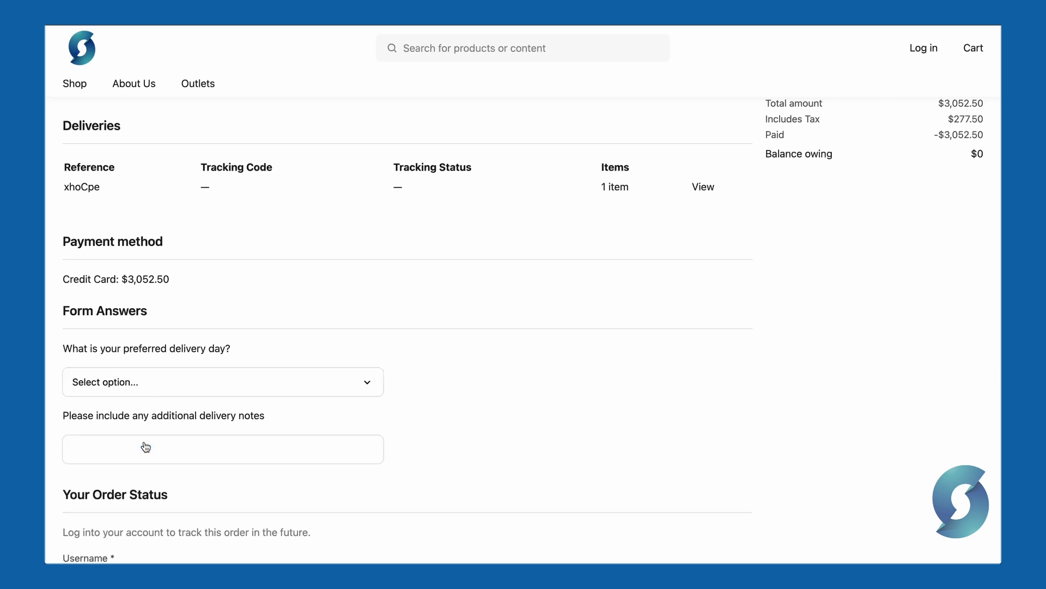
click(188, 389)
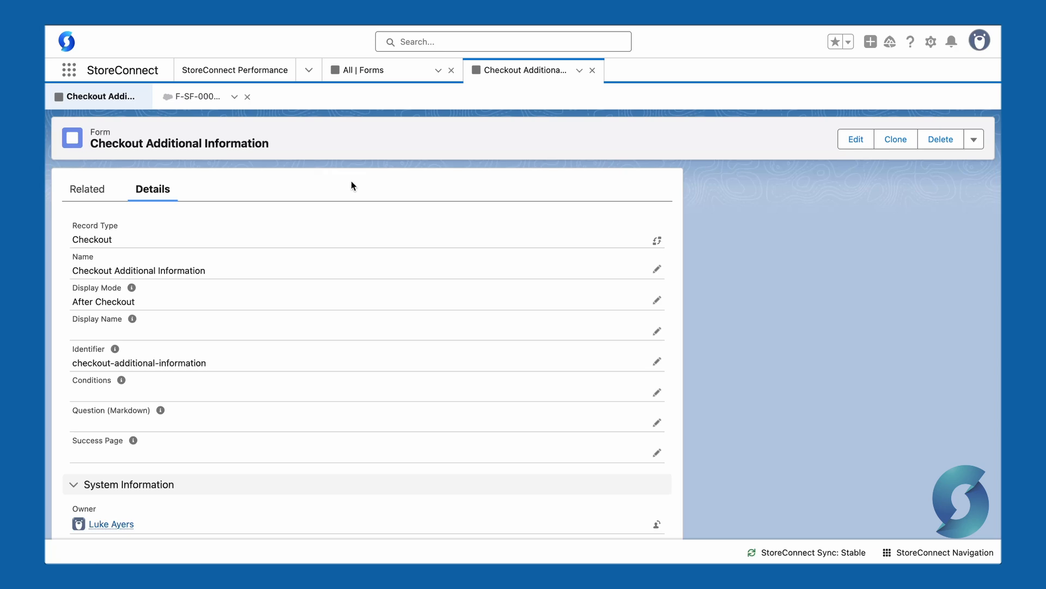
From the submitted order in Orders, open the Expedition Goggles order product and list the form answers of its form submission.
click(308, 69)
click(267, 126)
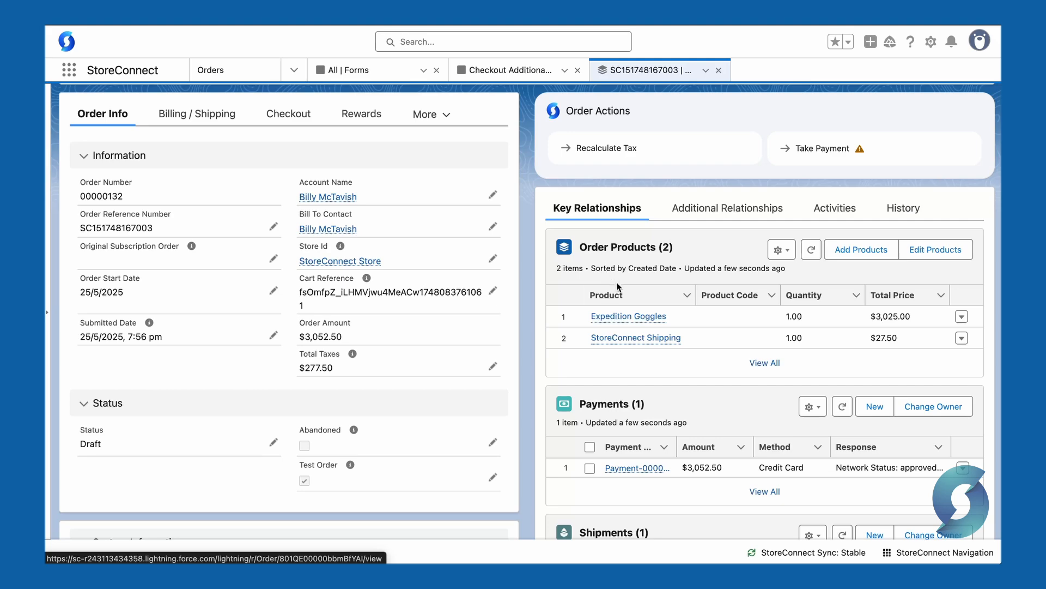
click(616, 315)
scroll(527, 246, down, 10)
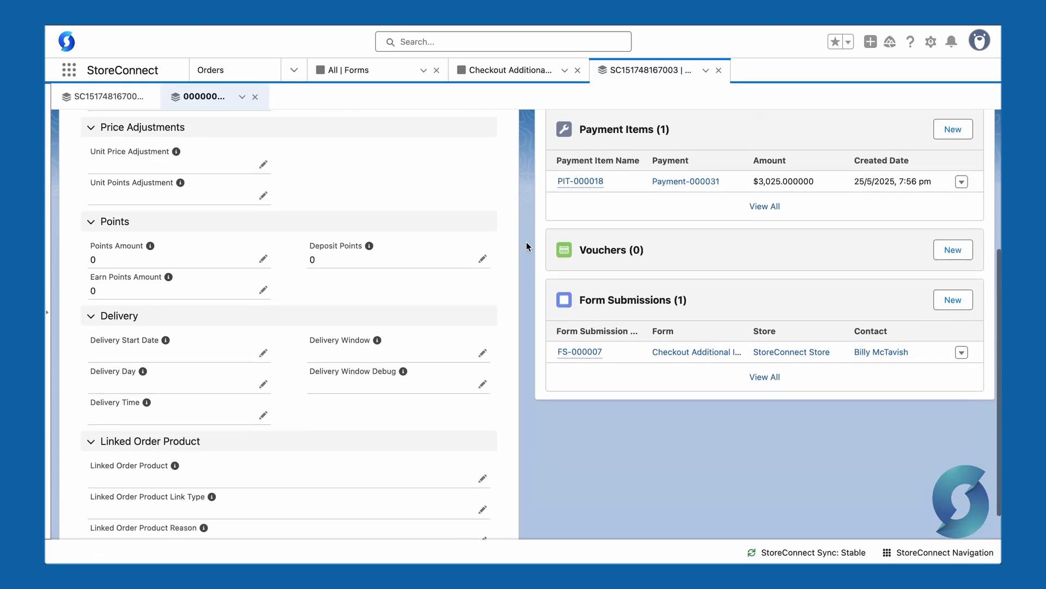
scroll(527, 245, down, 1)
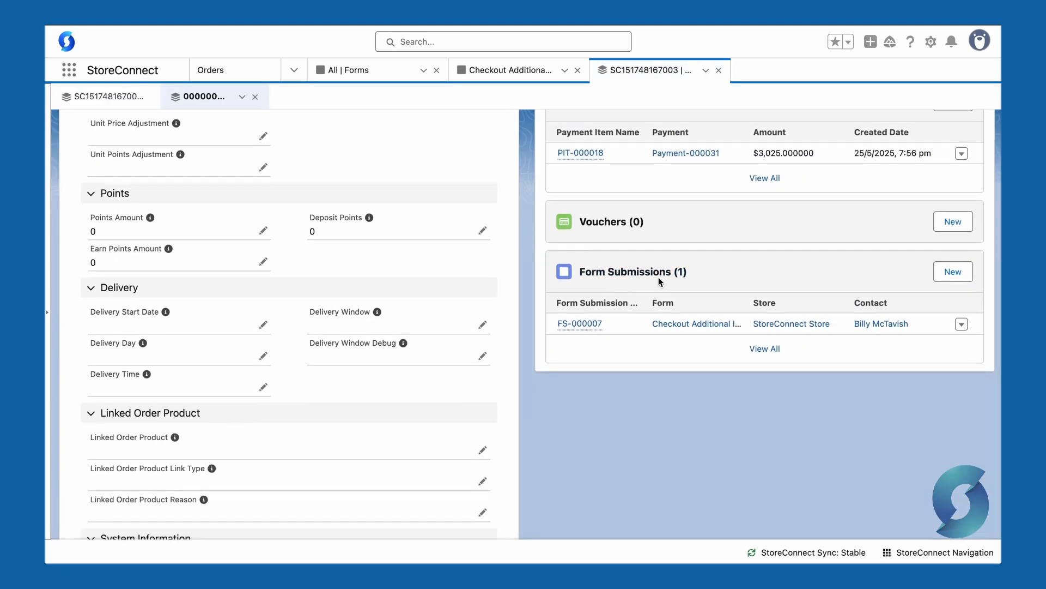
click(582, 323)
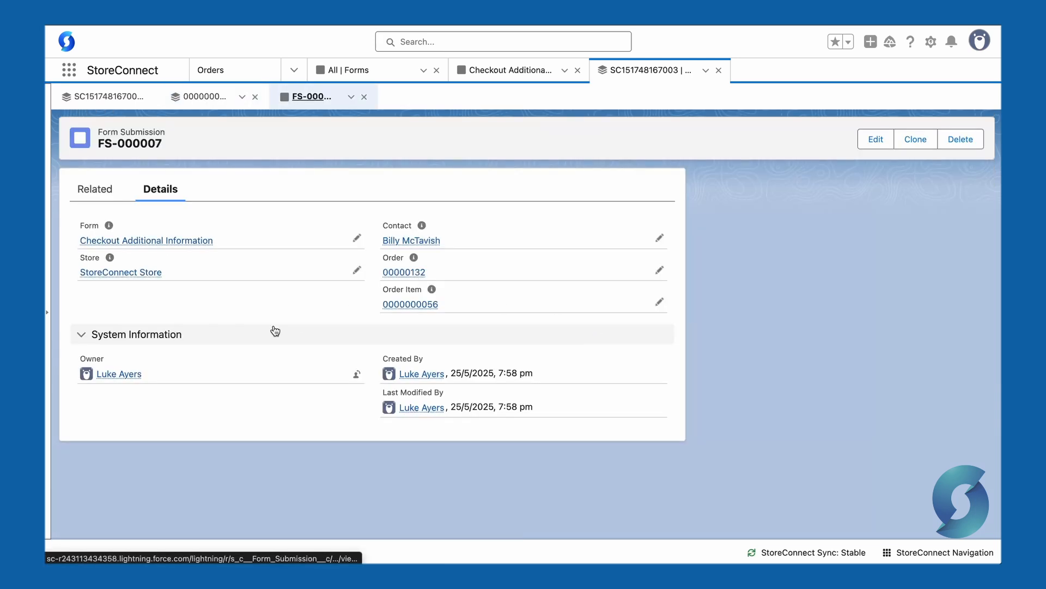
click(97, 190)
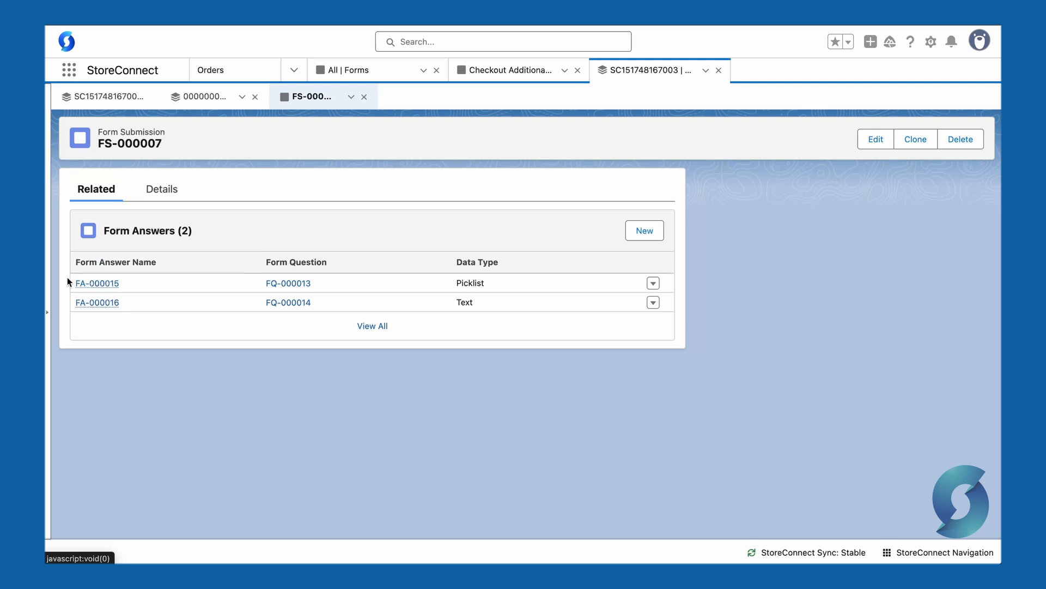
Examine the submitted picklist answer for the delivery day and the text answer for the delivery notes.
click(87, 282)
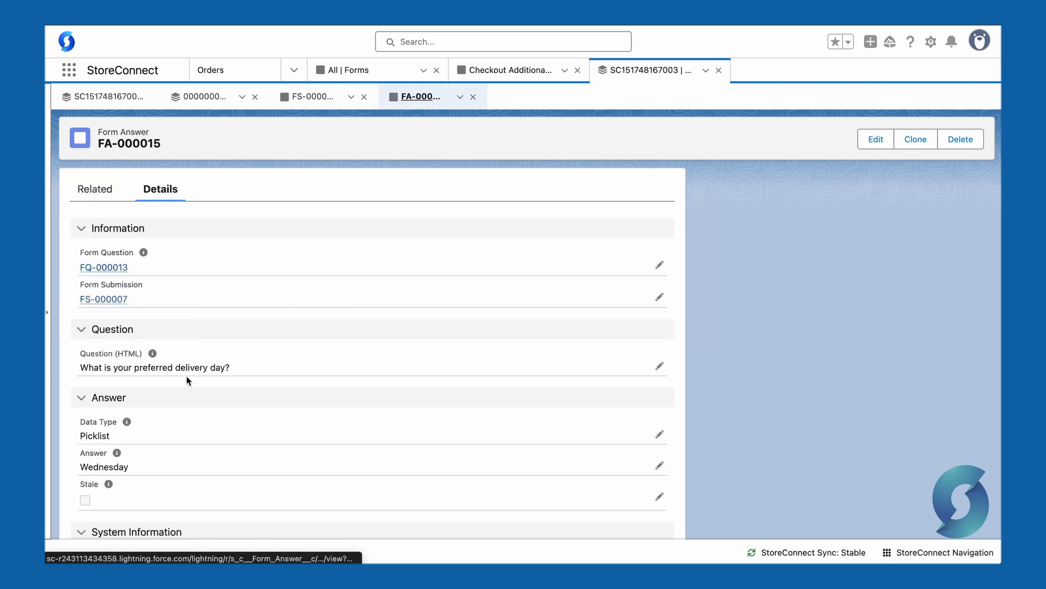
scroll(188, 380, down, 2)
scroll(238, 311, down, 1)
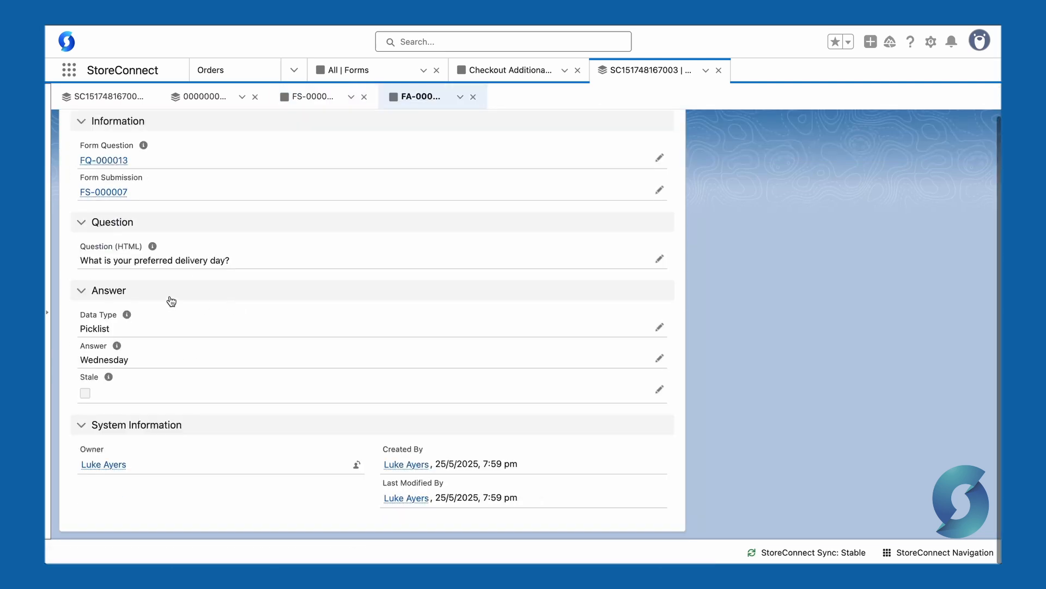
click(297, 100)
click(98, 315)
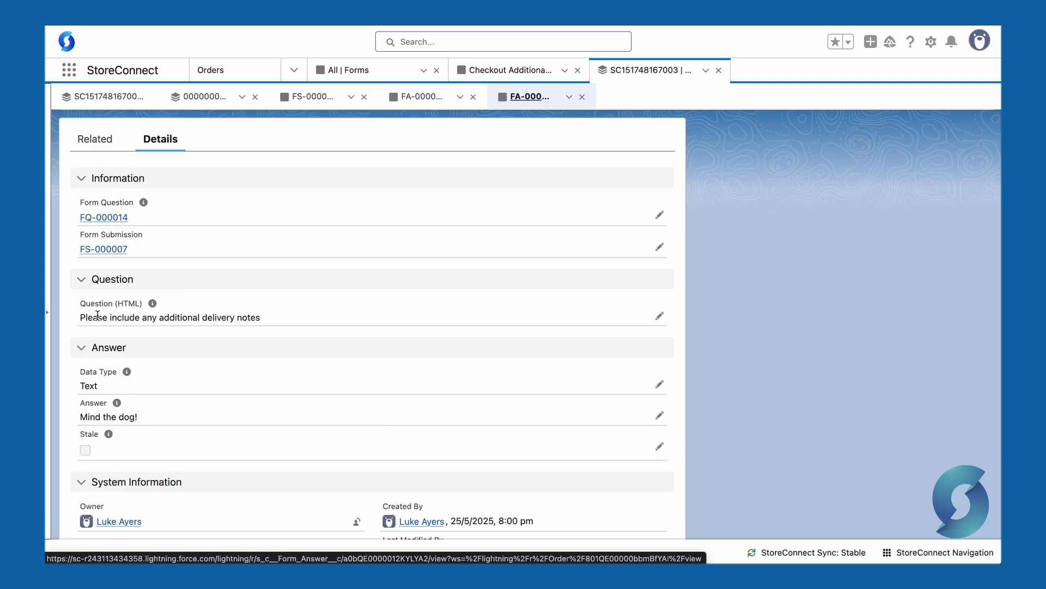